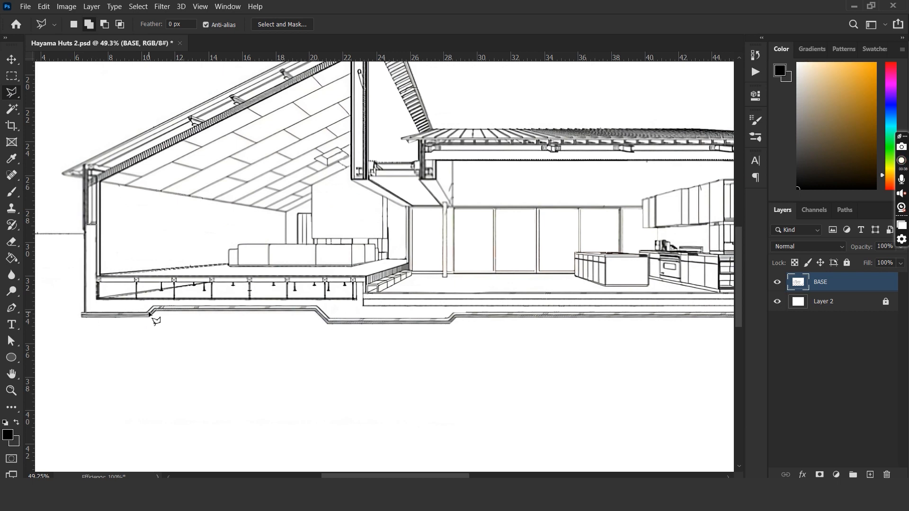
- Outline the cut foundation slab and its upturned walls with a Polygonal Lasso selection
scroll(449, 321, "right", 5)
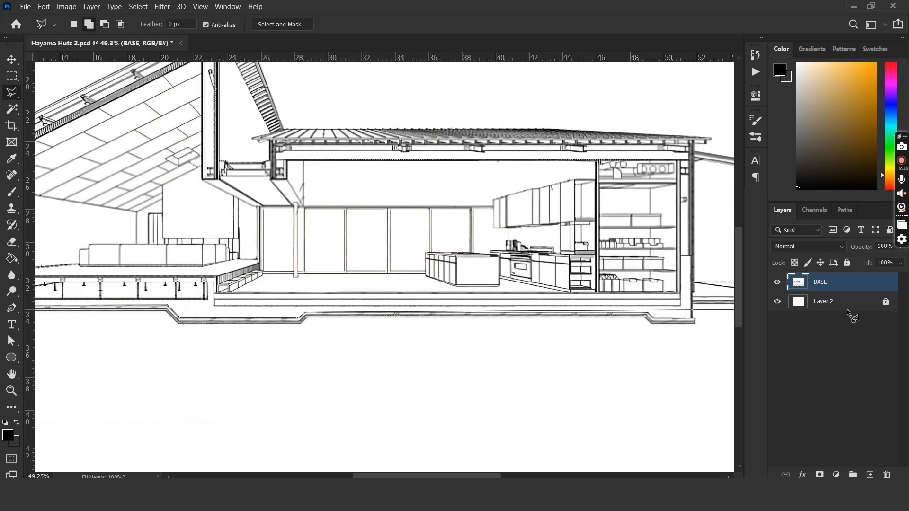
scroll(634, 307, "left", 5)
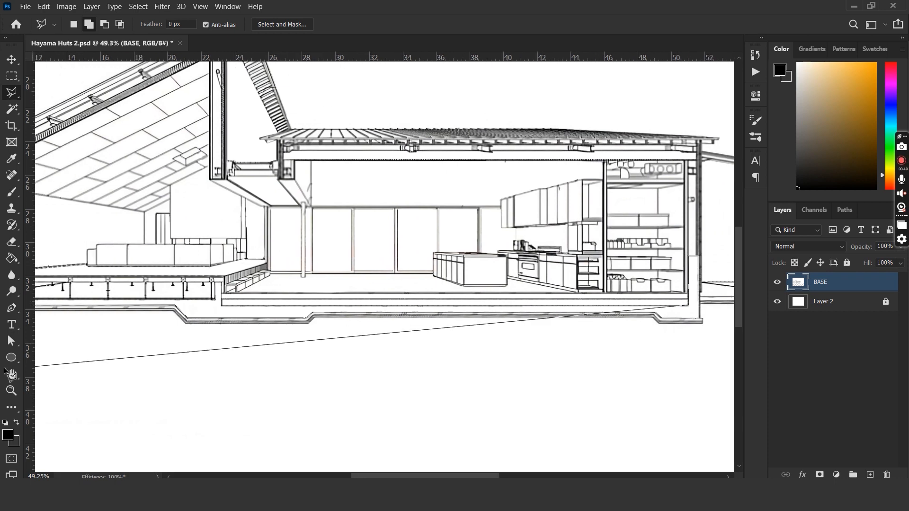
left_click(119, 228)
- Create a separate layer above BASE and name it SECTION HATCH
key("ctrl+j")
double_click(831, 282)
type("SECTION HATCH")
key("Return")
- Choose a large textured hatch preset for the Brush tool
key("b")
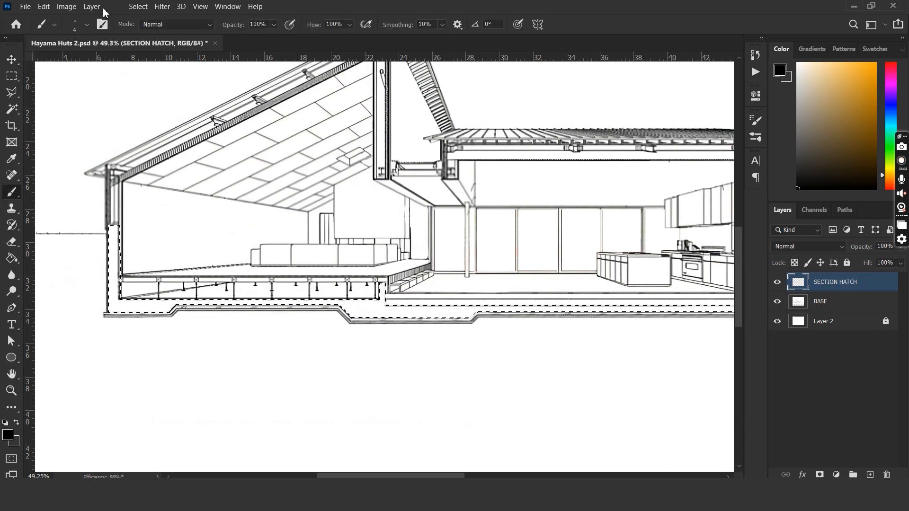
left_click(87, 24)
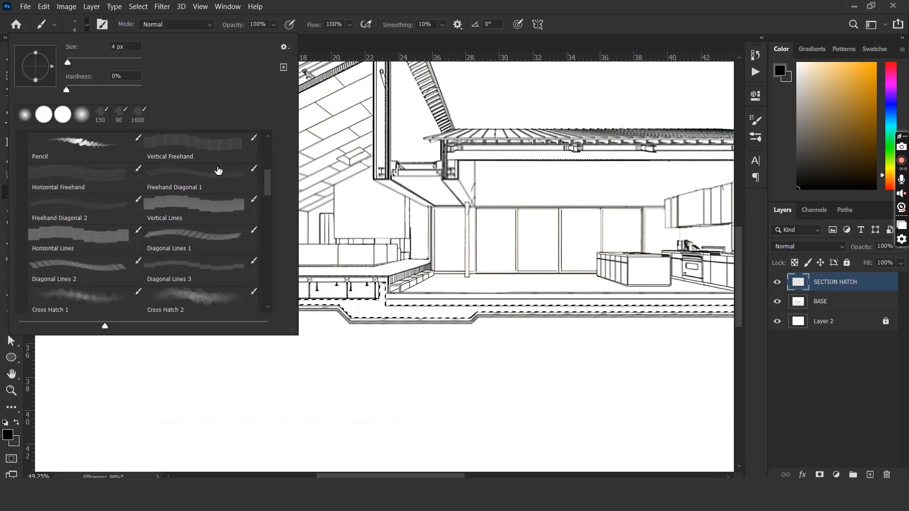
left_click_drag(268, 197, 268, 207)
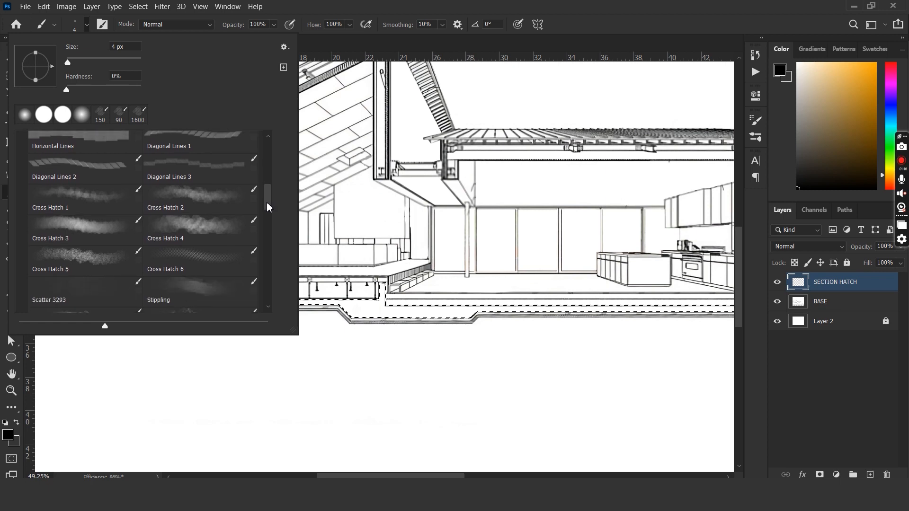
left_click(196, 226)
key("Return")
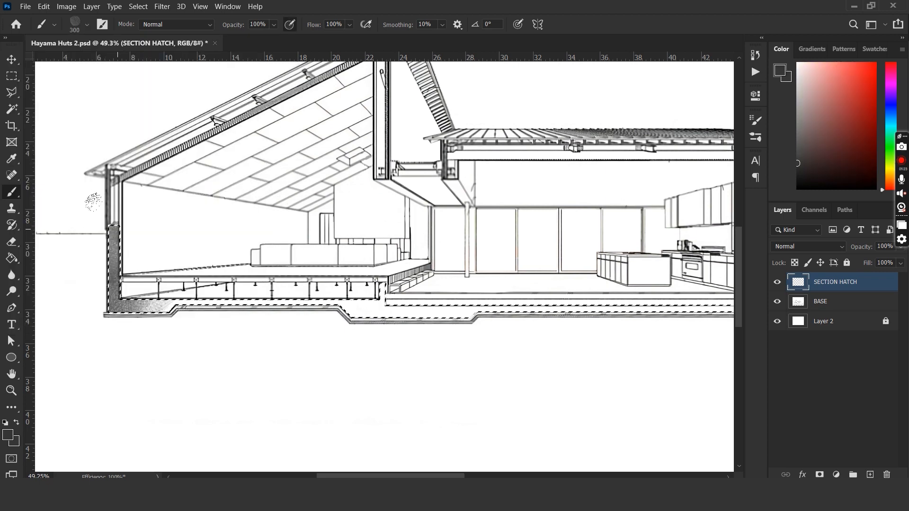
- Paint dark hatching over the whole selected foundation slab and its upturned walls on SECTION HATCH, and clear the selection
left_click_drag(154, 306, 668, 309)
mouse_move(607, 319)
left_mouse_down()
mouse_move(360, 305)
mouse_move(606, 290)
mouse_move(608, 263)
left_mouse_up()
key("ctrl+d")
left_click_drag(314, 316, 505, 326)
mouse_move(140, 261)
left_mouse_down()
mouse_move(189, 315)
mouse_move(525, 324)
left_mouse_up()
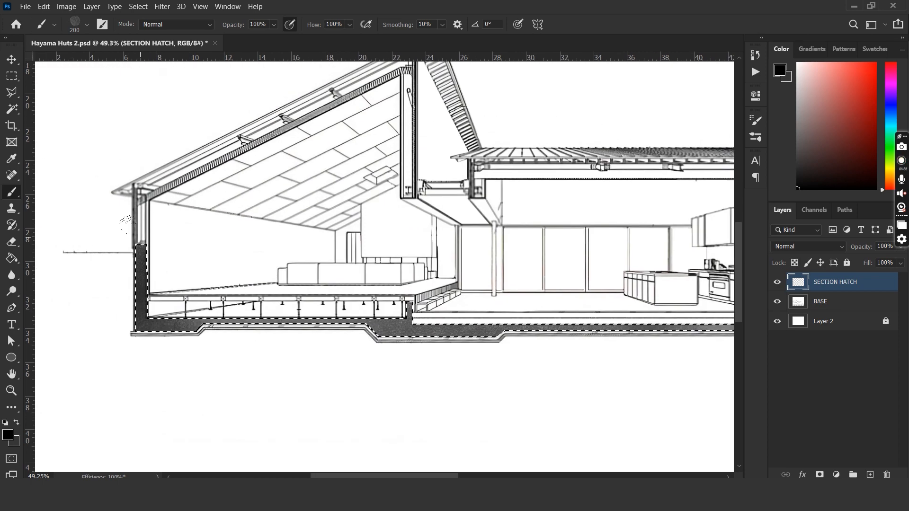
mouse_move(534, 302)
left_mouse_down()
mouse_move(248, 280)
mouse_move(599, 256)
mouse_move(141, 297)
left_mouse_up()
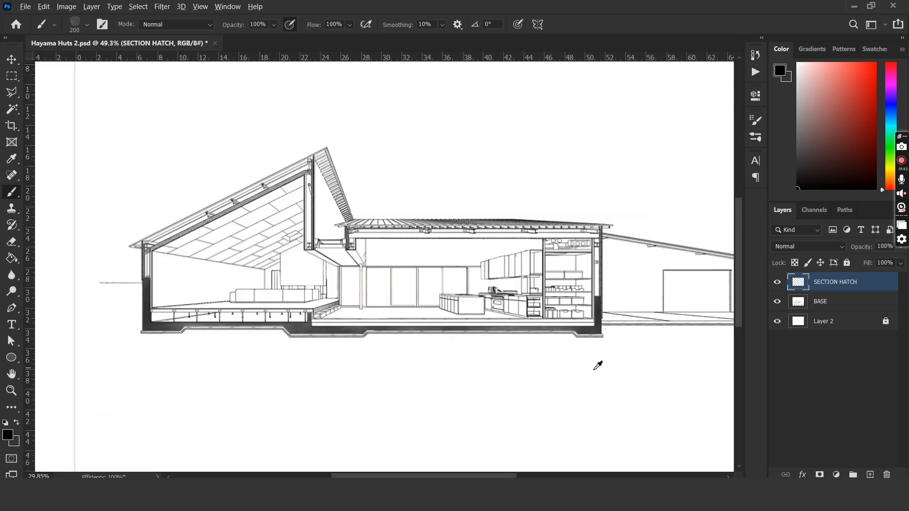
- Add a new layer in Color Burn blending mode and set the foreground colour to light grey
key("v")
key("ctrl+shift+alt+n")
left_click(808, 247)
left_click(786, 237)
left_click(798, 78)
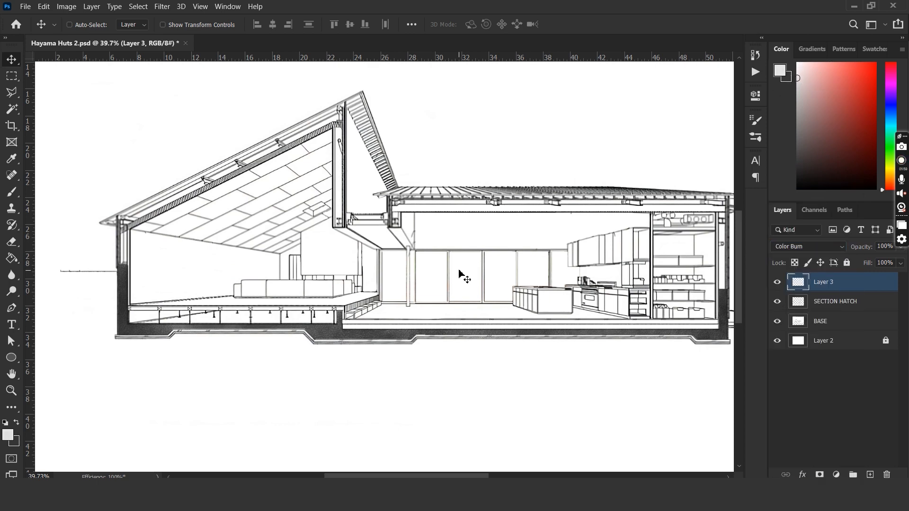
- Fill the Color Burn layer with the light grey, name it BURN and lock it
key("g")
left_click(480, 284)
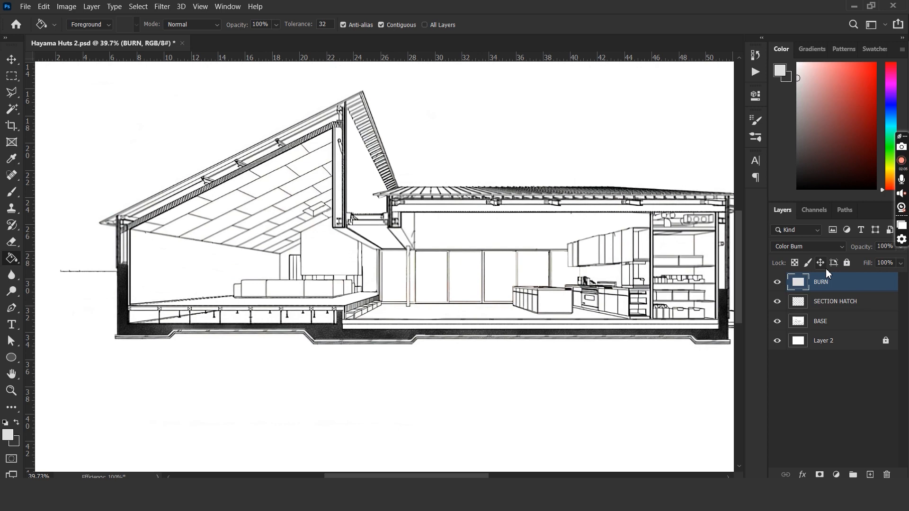
left_click(848, 263)
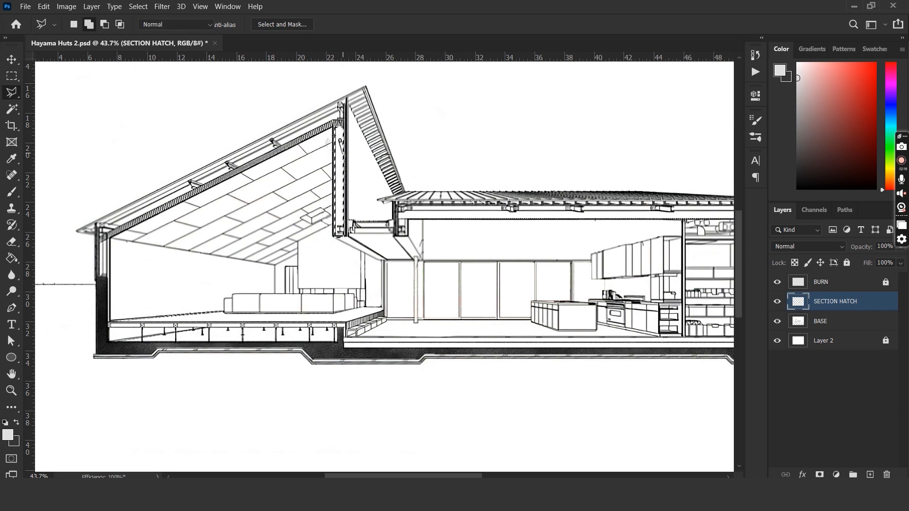
- Hatch the selected tall central wall in black on the SECTION HATCH layer
key("b")
left_click_drag(328, 105, 337, 243)
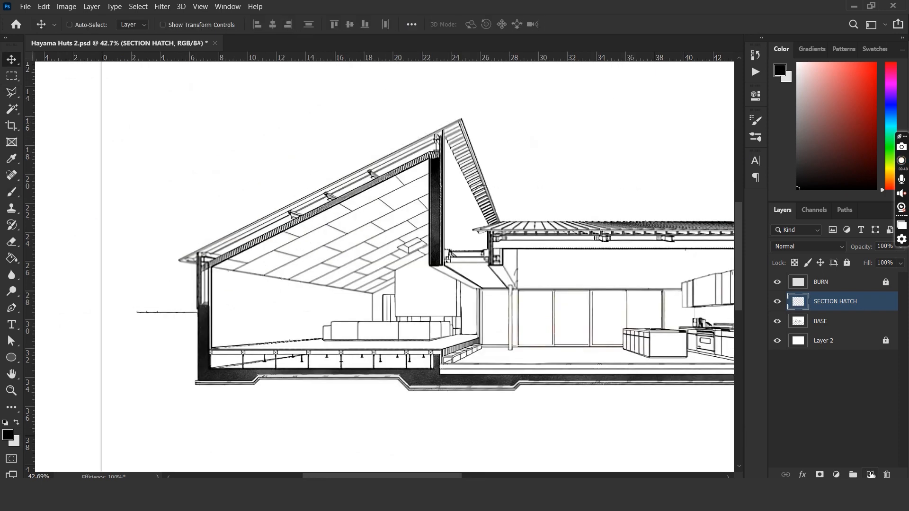
- Add a new layer above SECTION HATCH and shade the living room's side wall in grey with a hatch brush
left_click(870, 475)
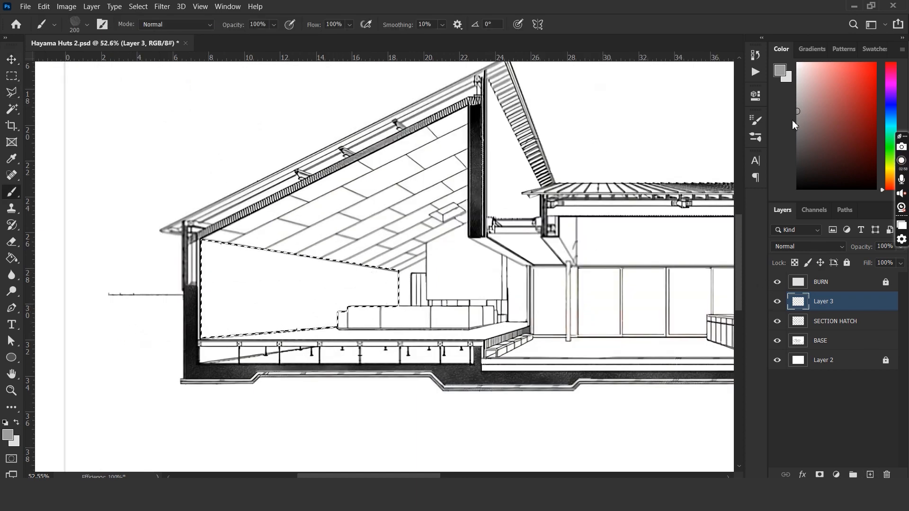
mouse_move(213, 266)
left_mouse_down()
mouse_move(359, 294)
mouse_move(227, 322)
mouse_move(389, 284)
left_mouse_up()
mouse_move(213, 323)
left_mouse_down()
mouse_move(369, 284)
mouse_move(237, 322)
mouse_move(255, 260)
mouse_move(403, 313)
left_mouse_up()
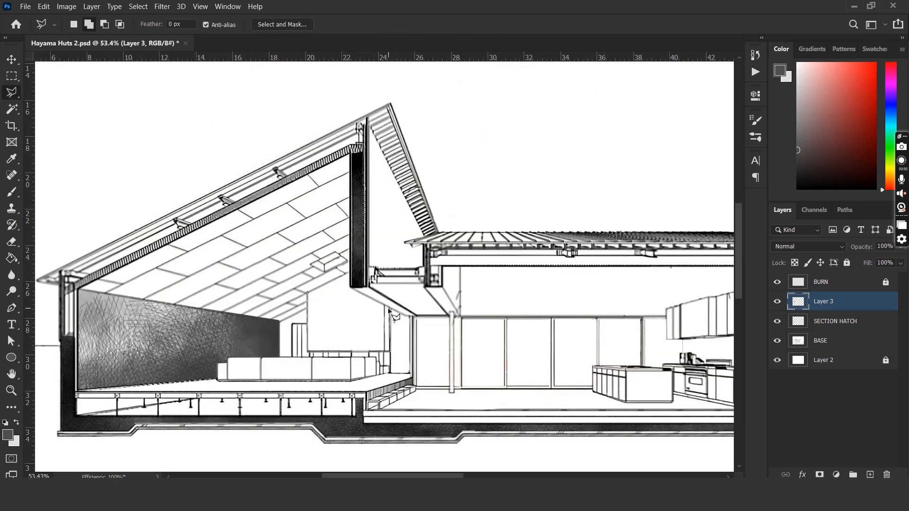
- Shade the wall behind the living room sofa with grey hatch strokes
key("b")
mouse_move(318, 322)
left_mouse_down()
mouse_move(341, 303)
mouse_move(375, 322)
mouse_move(389, 303)
left_mouse_up()
mouse_move(312, 294)
left_mouse_down()
mouse_move(284, 280)
mouse_move(273, 285)
mouse_move(335, 295)
left_mouse_up()
- Shade the kitchen's back wall above the glass doors with a darker grey and an enlarged hatch brush
left_click(797, 163)
left_click(87, 25)
left_click(183, 207)
key("bracketright")
key("bracketright")
mouse_move(308, 246)
left_mouse_down()
mouse_move(360, 246)
mouse_move(288, 189)
mouse_move(426, 197)
mouse_move(307, 197)
mouse_move(385, 201)
mouse_move(450, 223)
left_mouse_up()
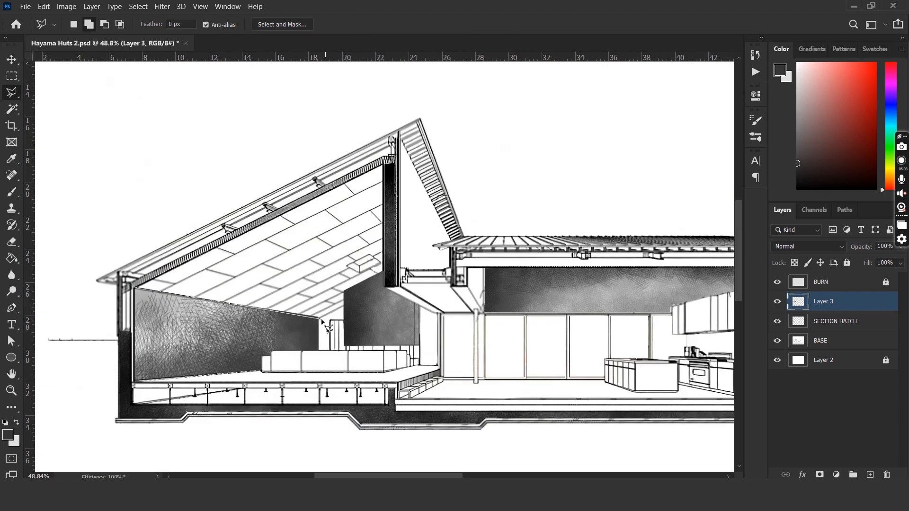
- Select the living room's sloped ceiling and set up another hatch brush preset with a mid-grey colour
key("Return")
key("b")
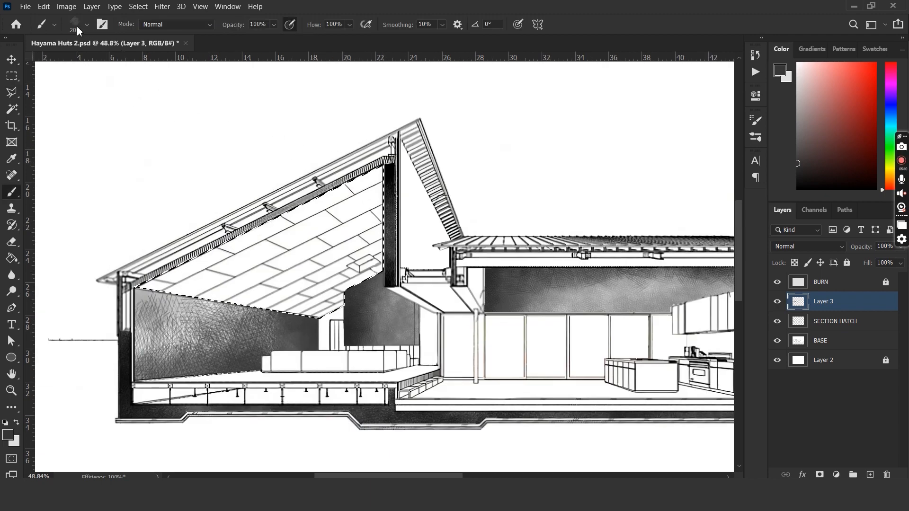
left_click(77, 28)
left_click(98, 203)
left_click(350, 45)
left_click(797, 150)
- Shade the sloped ceiling panels with a 175 px hatch brush, building up darker tones toward the edges
mouse_move(327, 307)
left_mouse_down()
mouse_move(303, 294)
mouse_move(141, 273)
mouse_move(312, 308)
mouse_move(369, 265)
mouse_move(284, 237)
mouse_move(262, 322)
left_mouse_up()
key("bracketleft")
key("bracketleft")
mouse_move(266, 291)
left_mouse_down()
mouse_move(372, 223)
mouse_move(374, 260)
left_mouse_up()
key("ctrl+z")
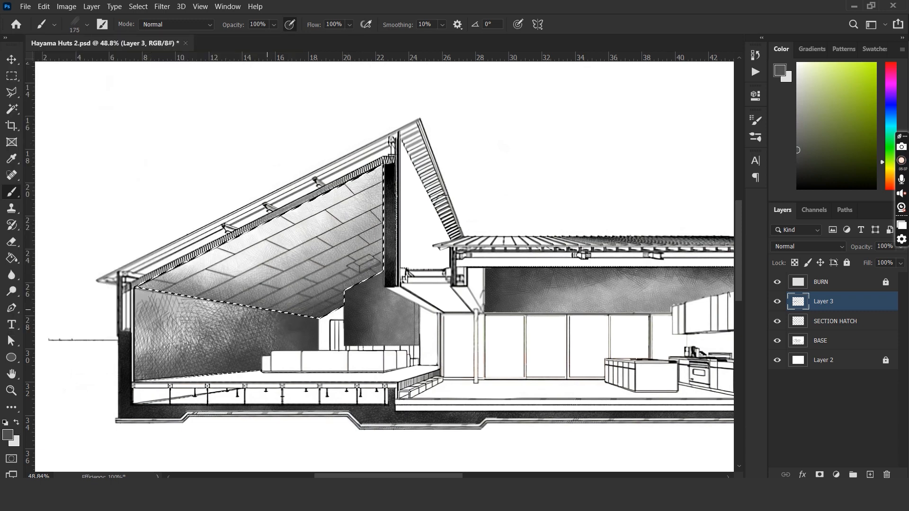
left_click_drag(326, 284, 374, 189)
left_click_drag(270, 289, 161, 285)
left_click_drag(376, 175, 360, 214)
left_click_drag(213, 290, 177, 283)
- Select the raised living room floor from the BASE layer and shade it with the hatch brush on Layer 3
key("w")
left_click(821, 340)
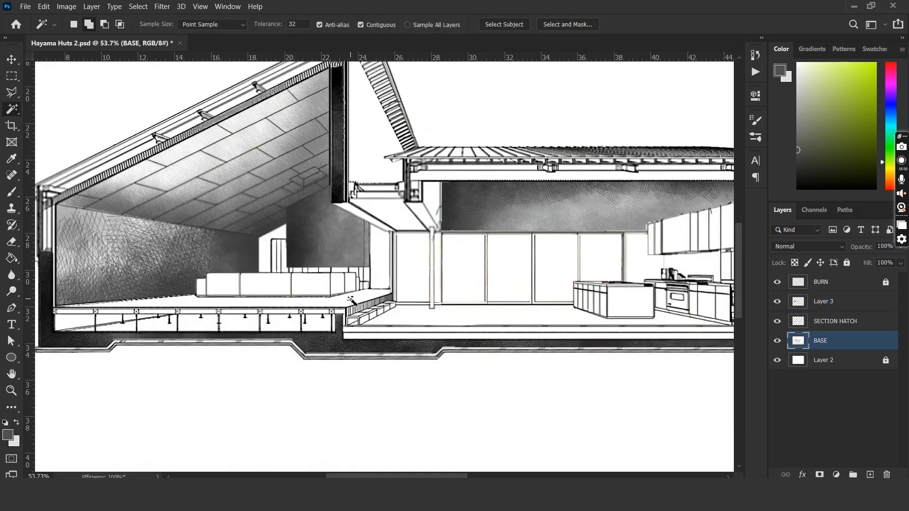
left_click(235, 303)
left_click(822, 302)
key("b")
left_click_drag(90, 296, 382, 296)
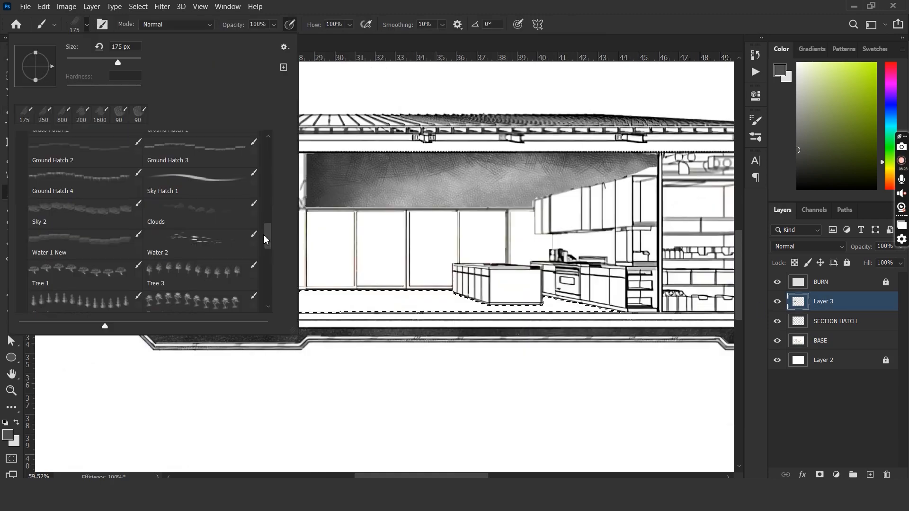
- Place a wood-grain brush texture on a new layer and distort its corners to follow the kitchen floor's perspective
left_click_drag(265, 229, 266, 271)
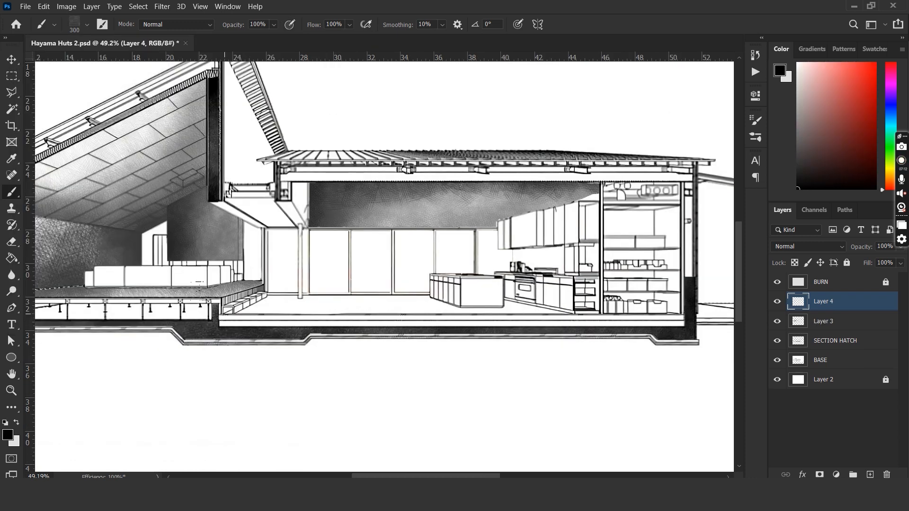
key("ctrl+t")
right_click(373, 78)
left_click(393, 129)
left_click_drag(189, 282, 264, 288)
left_click_drag(647, 283, 555, 290)
left_click_drag(189, 349, 155, 347)
left_click_drag(258, 282, 268, 291)
left_click_drag(558, 284, 552, 288)
left_click_drag(647, 346, 715, 344)
left_click_drag(546, 292, 531, 291)
key("Return")
- Trim the wood-grain texture to a Magic Wand selection of the kitchen floor and name its layer WOOD
left_click(835, 362)
key("w")
left_click(379, 312)
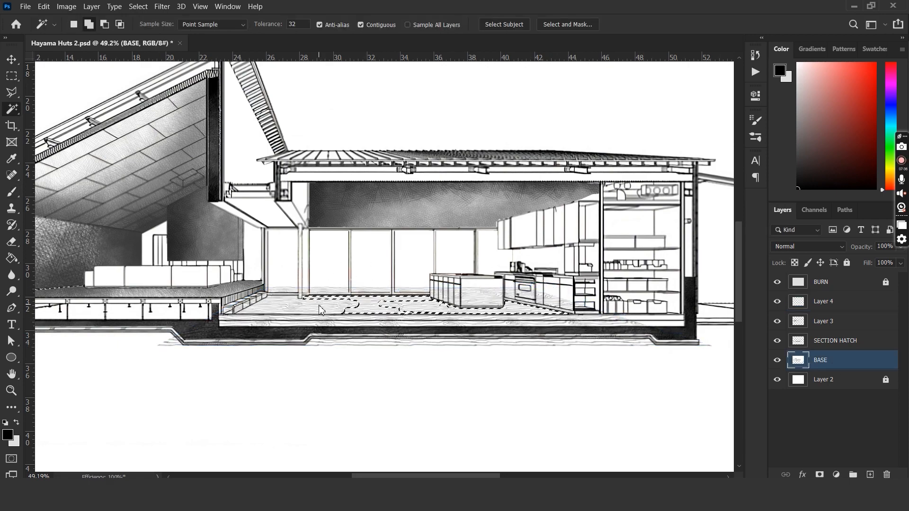
scroll(384, 314, "up", 2)
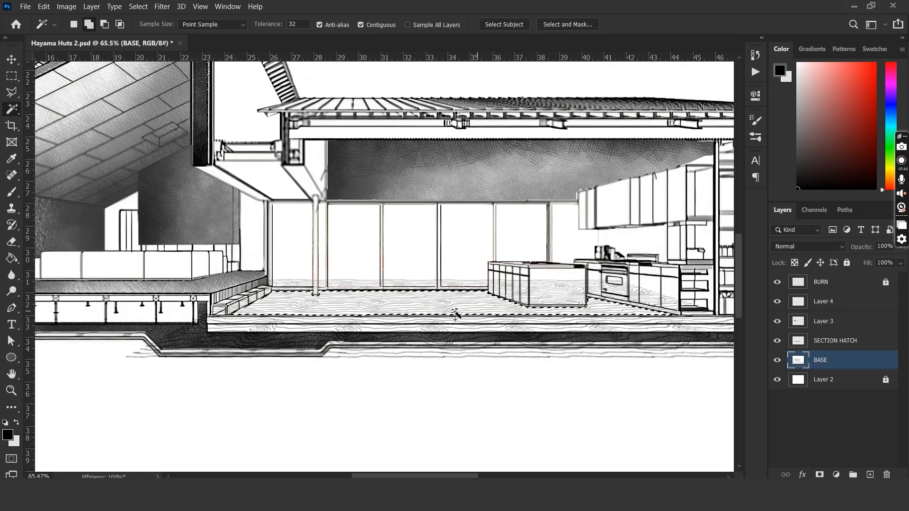
left_click(829, 302)
key("ctrl+d")
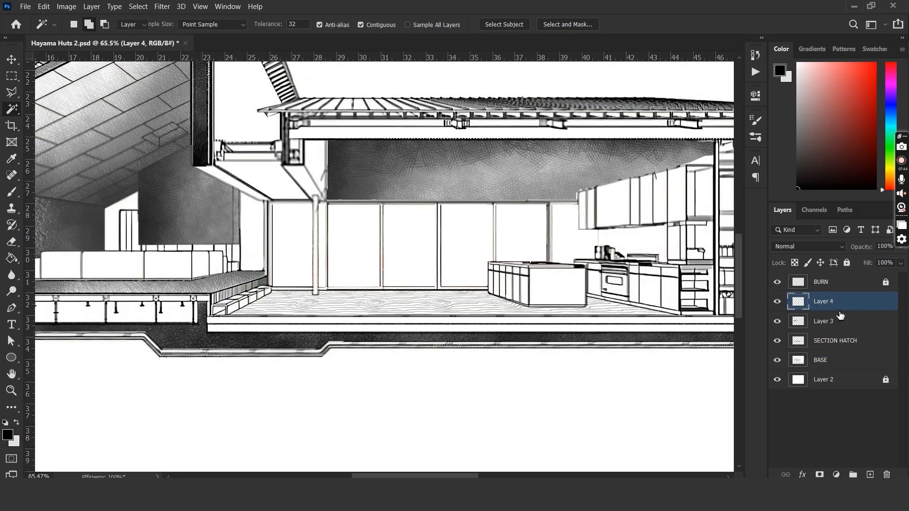
key("v")
scroll(410, 312, "down", 3)
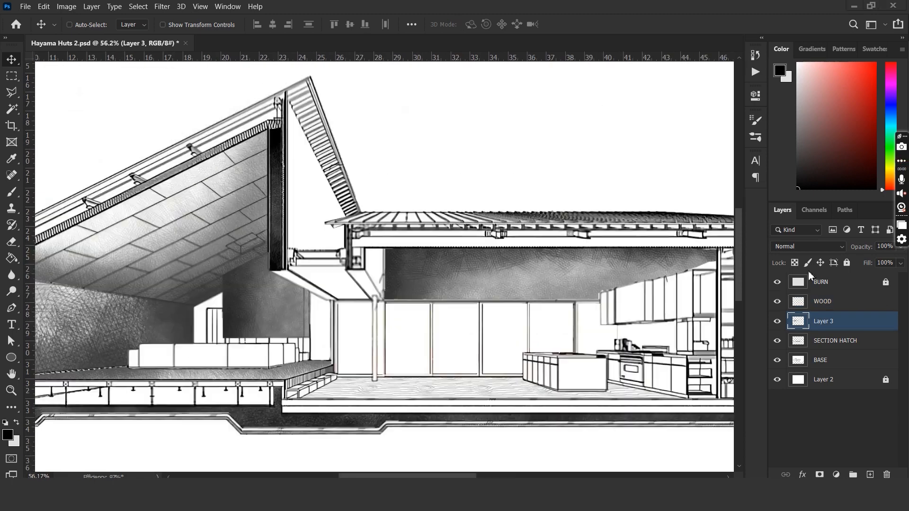
- Select the sloped soffit below the roof gutter and hatch it with the Horizontal Lines brush on a layer above BASE
left_click(820, 361)
key("w")
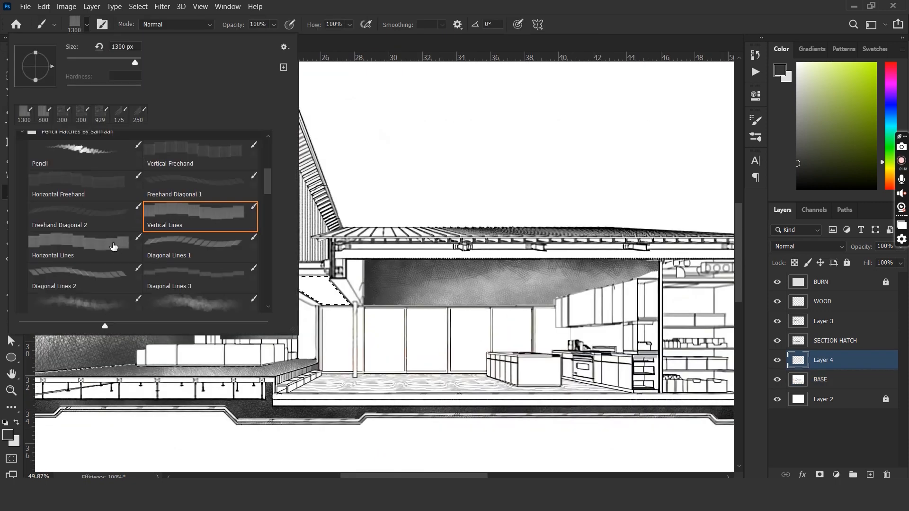
left_click(114, 246)
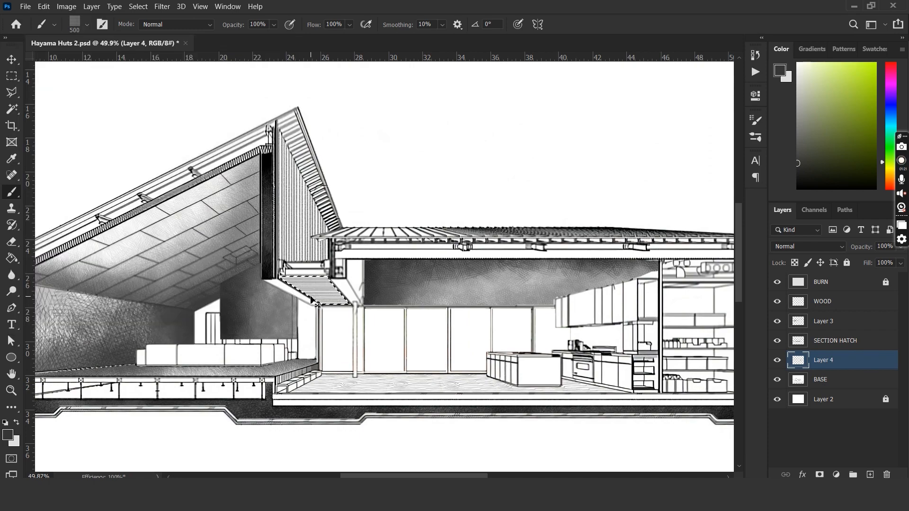
- Fill the selected kitchen backsplash with a cross-hatched brush pattern on Layer 4
key("v")
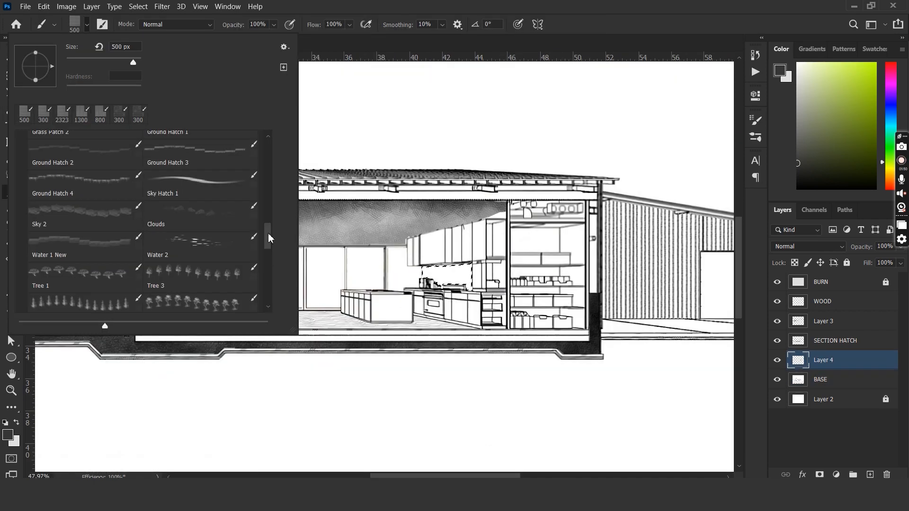
scroll(208, 246, "down", 3)
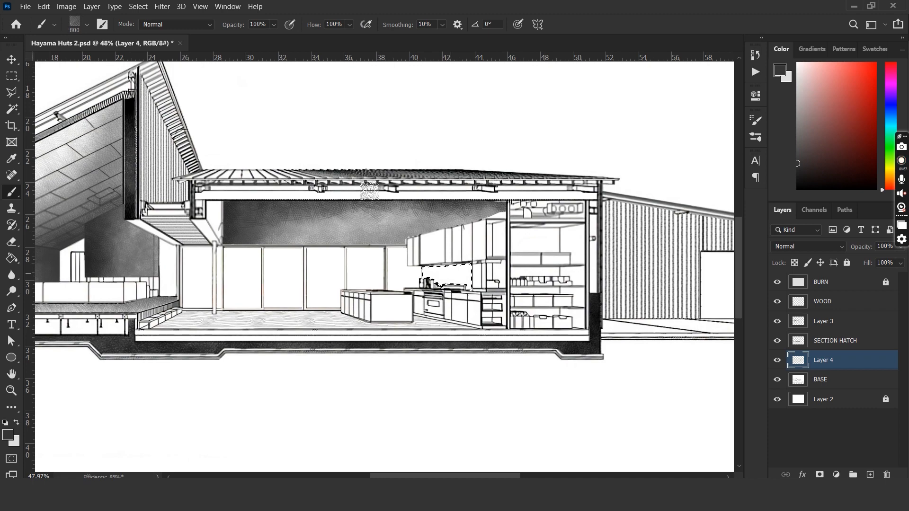
- Select the glass door panes and shade them lightly with a 150 px cross-hatch brush on a new layer named GLASS
left_click(279, 301)
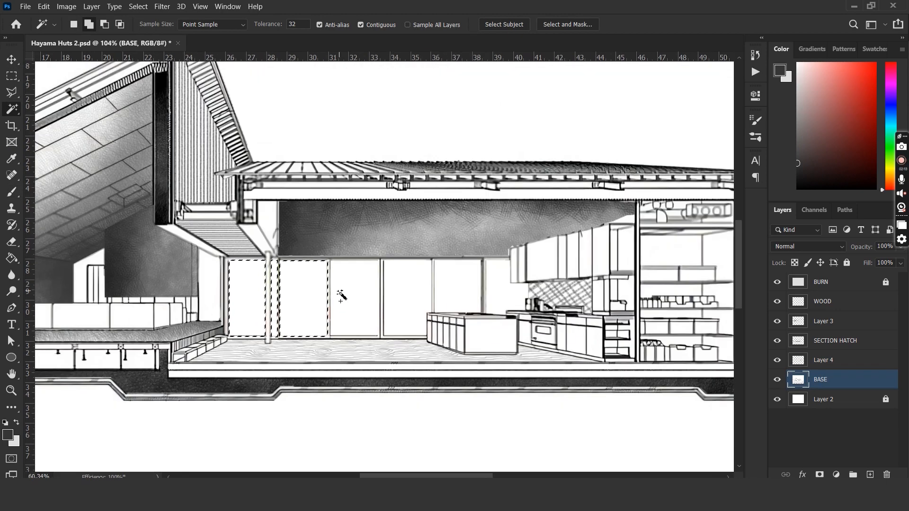
left_click(871, 475)
key("b")
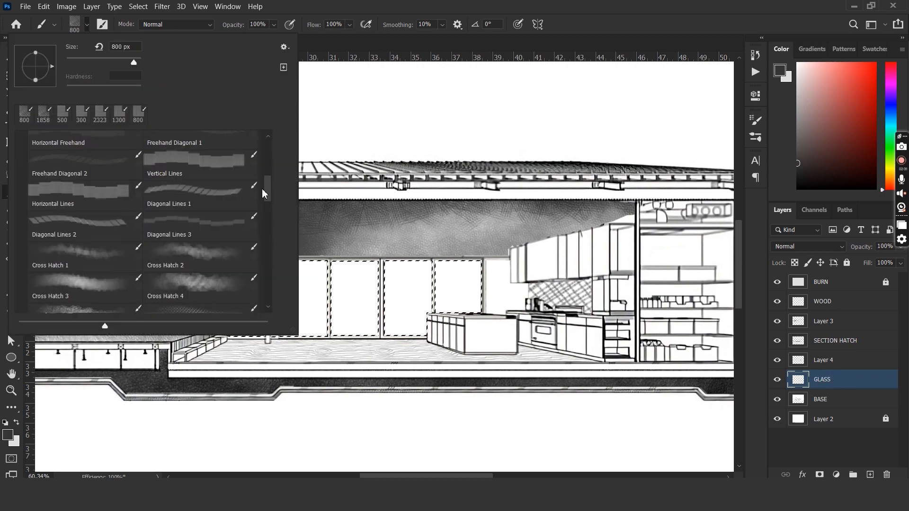
left_click(221, 256)
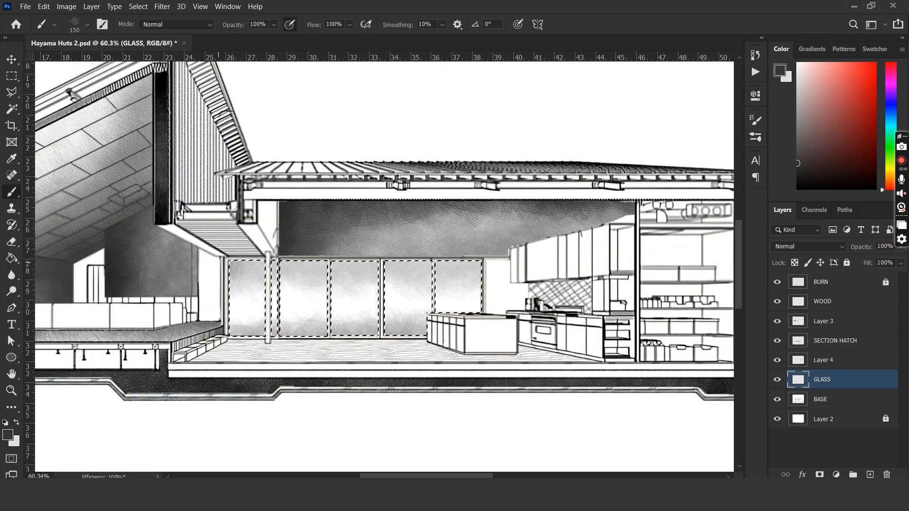
- Darken the edges of the selected glass panes with a 70 px brush
key("bracketleft")
key("bracketleft")
left_click_drag(233, 265, 233, 333)
left_click_drag(283, 265, 284, 333)
left_click_drag(325, 265, 325, 333)
left_click_drag(334, 266, 334, 333)
left_click_drag(388, 265, 389, 333)
left_click_drag(479, 265, 478, 310)
mouse_move(478, 264)
left_mouse_down()
mouse_move(239, 259)
mouse_move(432, 266)
left_mouse_up()
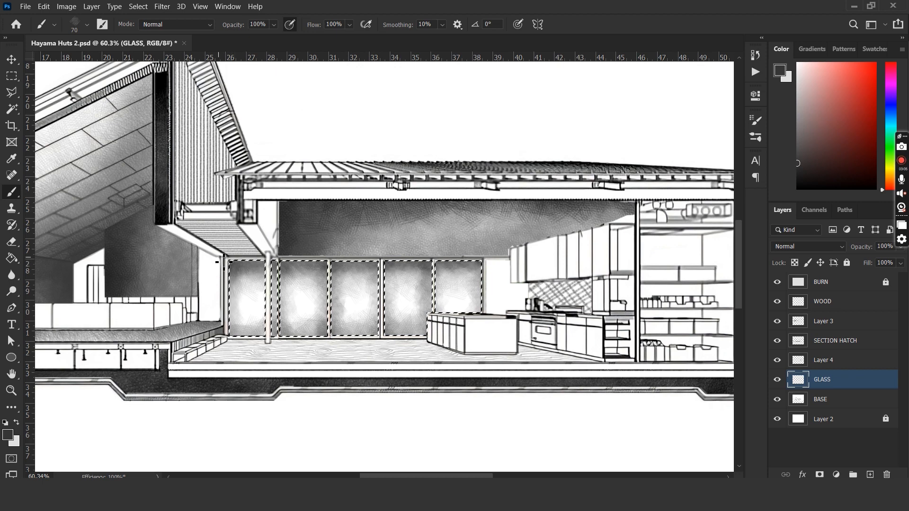
left_click_drag(232, 341, 377, 340)
- Reduce the brush to 50 px and deepen the shading along the frames and corners of the glass panes
key("bracketleft")
key("bracketleft")
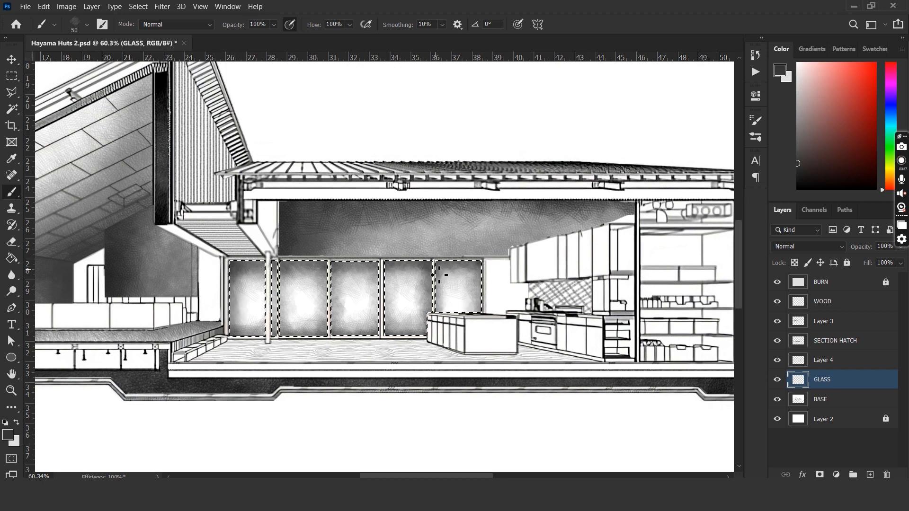
left_click_drag(329, 261, 329, 335)
left_click_drag(278, 261, 278, 337)
left_click_drag(229, 263, 229, 332)
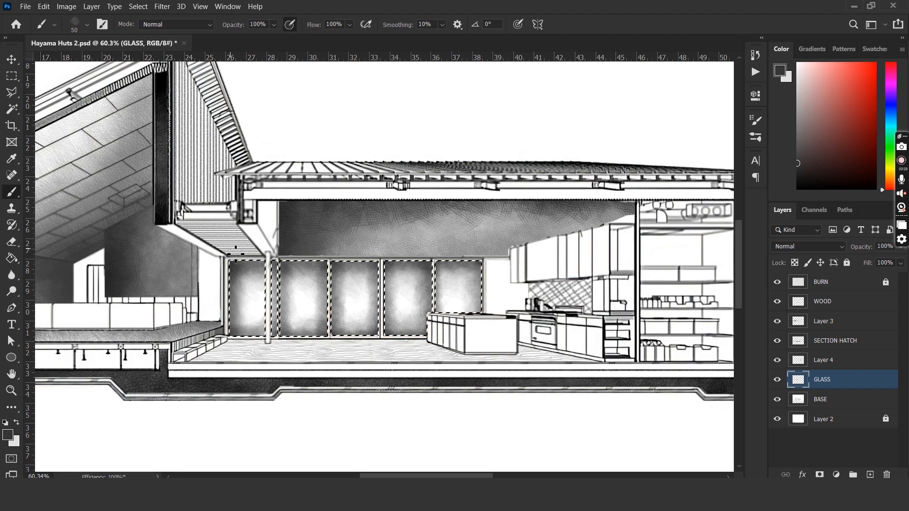
left_click_drag(267, 262, 267, 336)
left_click_drag(381, 333, 377, 266)
mouse_move(479, 258)
left_mouse_down()
mouse_move(226, 258)
mouse_move(377, 280)
left_mouse_up()
left_click_drag(263, 328, 429, 309)
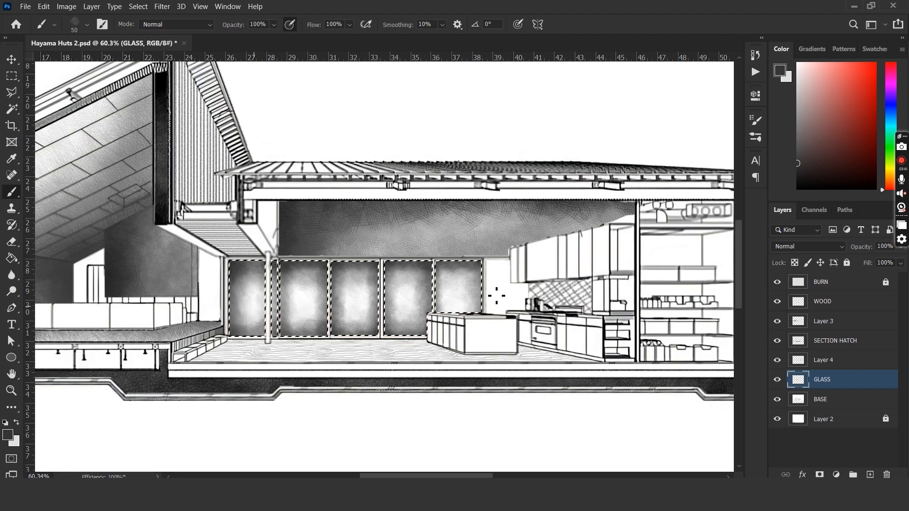
- Touch up the middle glass panes and paint diagonal white reflection streaks across them with a 20 px brush at 78% opacity
left_click_drag(235, 29, 222, 28)
key("bracketright")
key("bracketright")
key("bracketright")
left_click_drag(304, 277, 305, 323)
left_click_drag(354, 278, 355, 324)
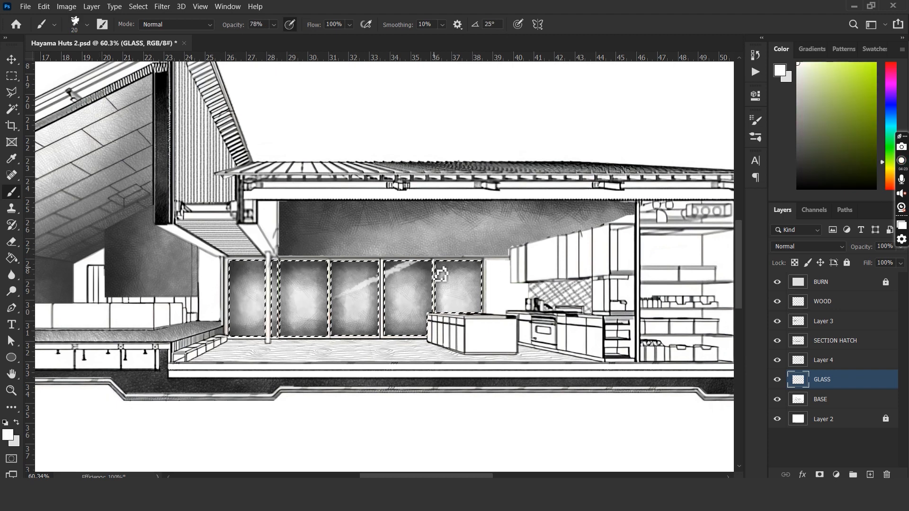
left_click_drag(281, 347, 468, 255)
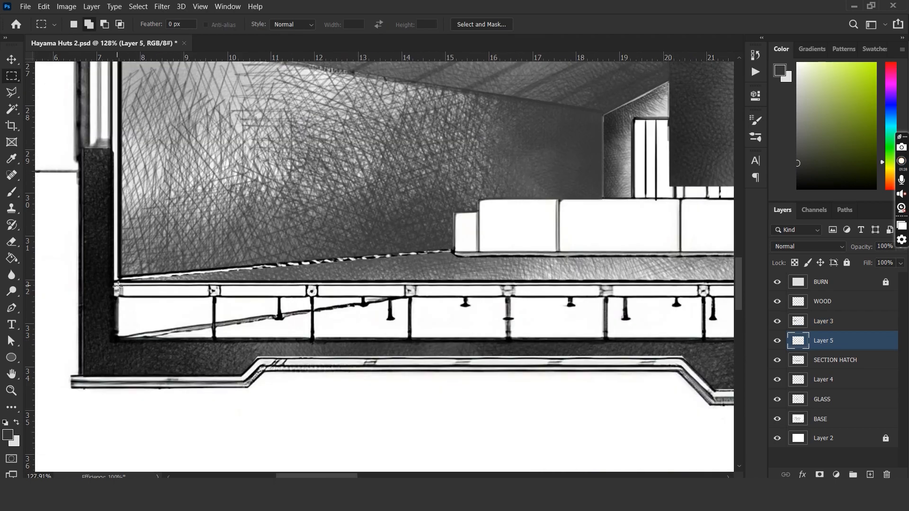
- Select the underfloor cavity between the raised floor and the foundation on the new Layer 5
left_click_drag(117, 282, 480, 339)
scroll(487, 325, "up", 5)
left_click_drag(526, 223, 441, 259)
left_click_drag(531, 221, 512, 313)
scroll(512, 313, "down", 10)
- Shade the selected underfloor cavity along its length with a hatch brush, reducing the brush size for the lower edge
key("b")
left_click(87, 24)
left_click(313, 262)
mouse_move(199, 315)
left_mouse_down()
mouse_move(249, 327)
mouse_move(511, 327)
left_mouse_up()
left_click_drag(197, 331, 521, 329)
key("[")
key("[")
key("[")
mouse_move(284, 331)
left_mouse_down()
mouse_move(195, 334)
mouse_move(524, 326)
left_mouse_up()
mouse_move(427, 330)
left_mouse_down()
mouse_move(217, 331)
mouse_move(329, 312)
left_mouse_up()
- Darken the underfloor cavity with a smaller black brush and soften the shading with a 600 px soft eraser at 10% opacity
left_click(798, 189)
key("[")
key("[")
key("[")
mouse_move(504, 308)
left_mouse_down()
mouse_move(335, 308)
mouse_move(523, 306)
left_mouse_up()
mouse_move(358, 315)
left_mouse_down()
mouse_move(194, 334)
mouse_move(179, 312)
left_mouse_up()
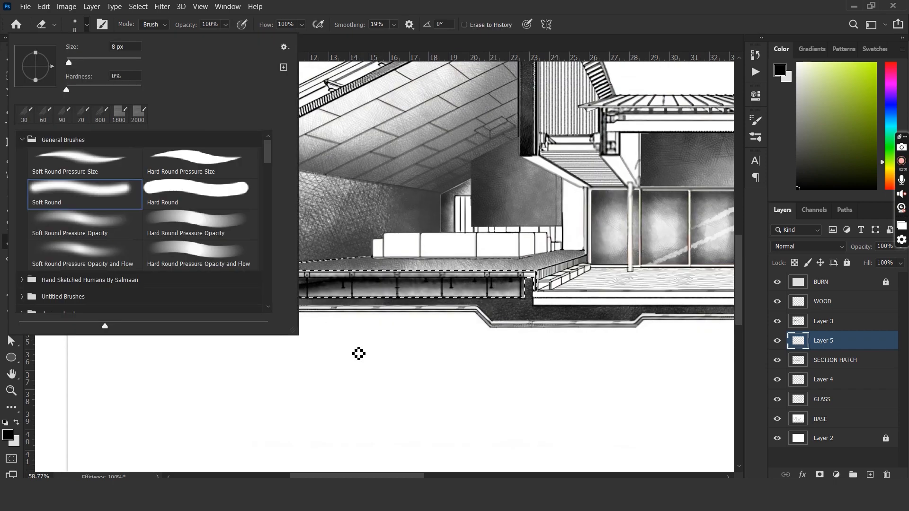
left_click(359, 353)
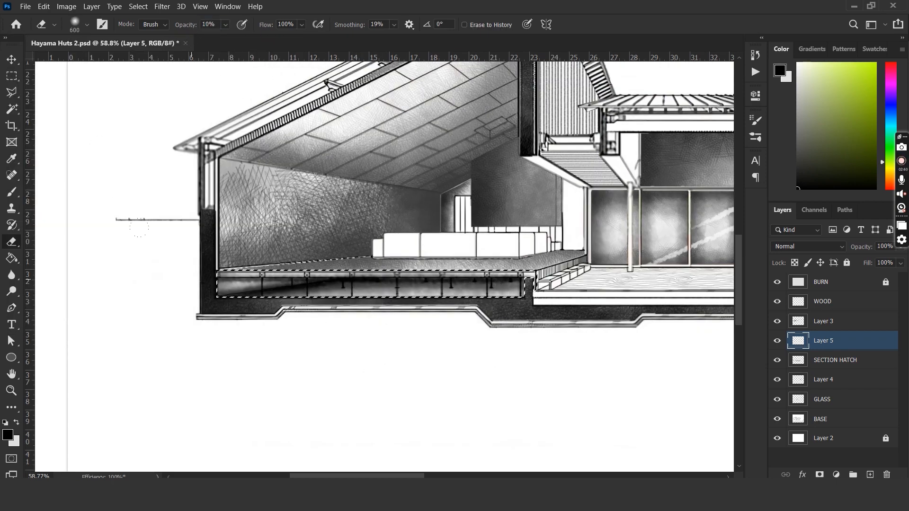
left_click_drag(197, 288, 544, 230)
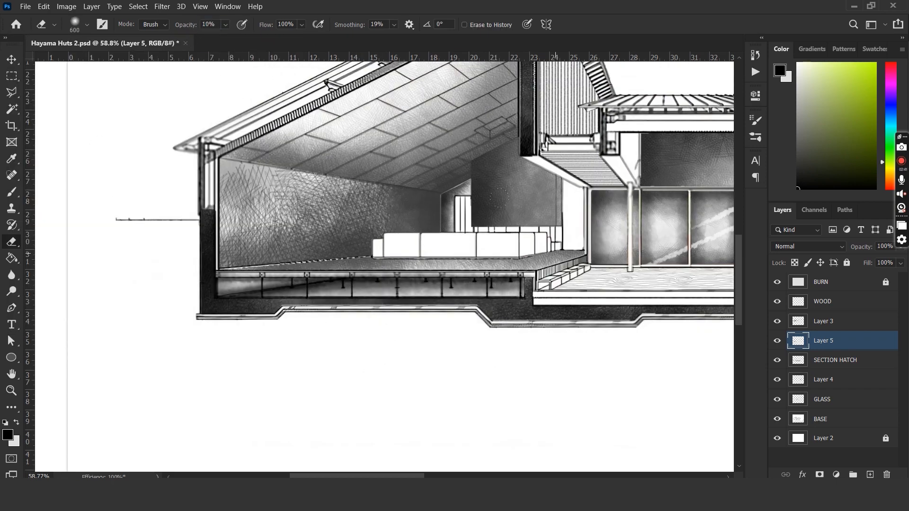
- Name the new layer above Layer 2 GROUND LINE and choose the Pencil brush at 9 px
key("v")
type("gro")
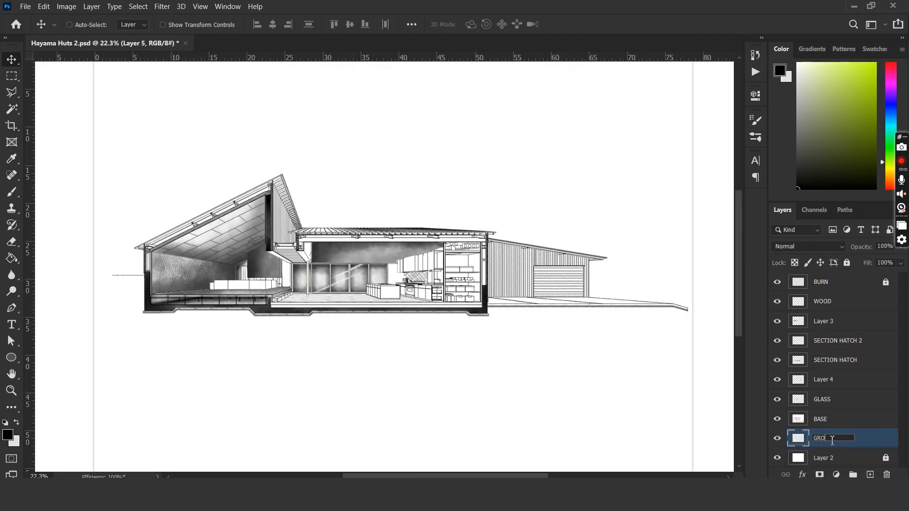
type("UND LINE")
key("Return")
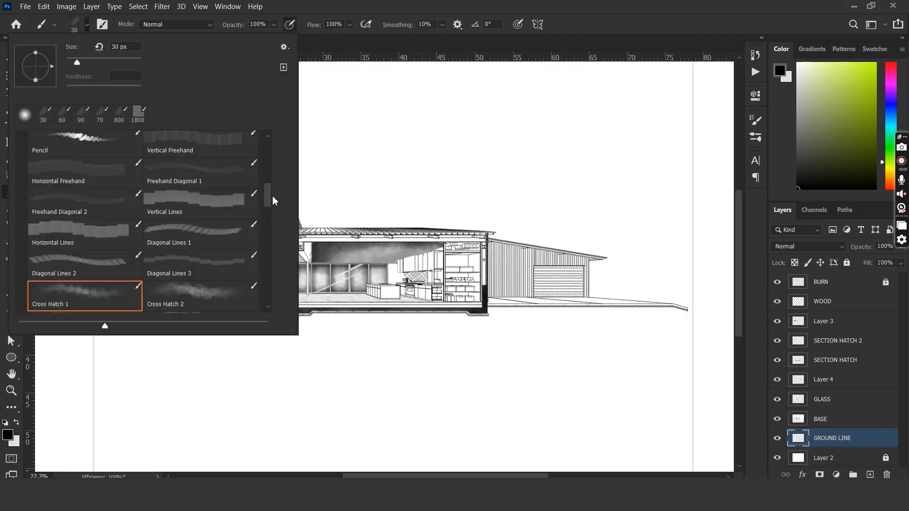
scroll(268, 199, "up", 3)
left_click(82, 157)
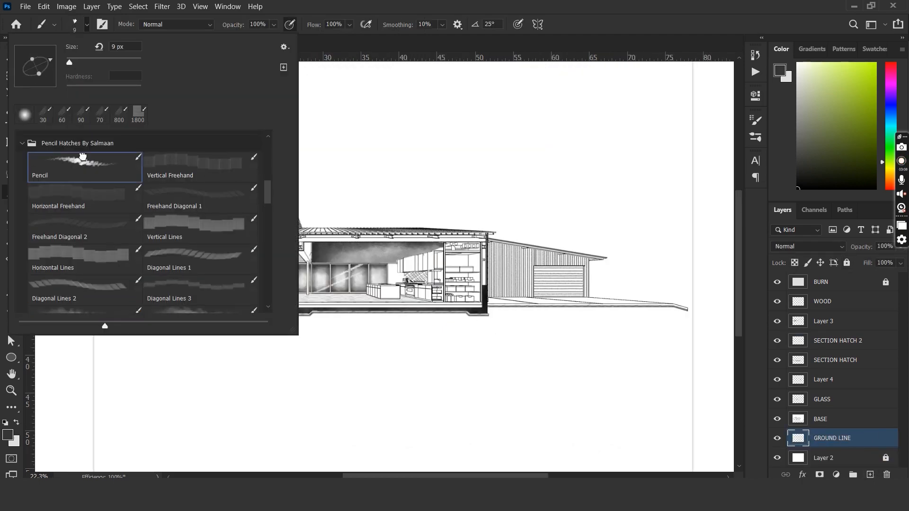
key("Return")
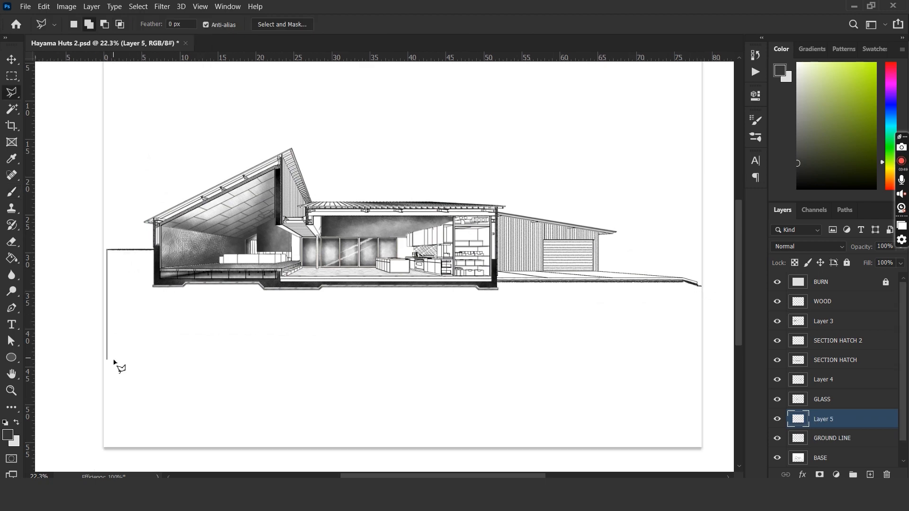
- Outline the ground area beneath the building on Layer 5 and fill it with a ground hatch brush stroke
left_click(700, 363)
left_click(184, 289)
double_click(154, 288)
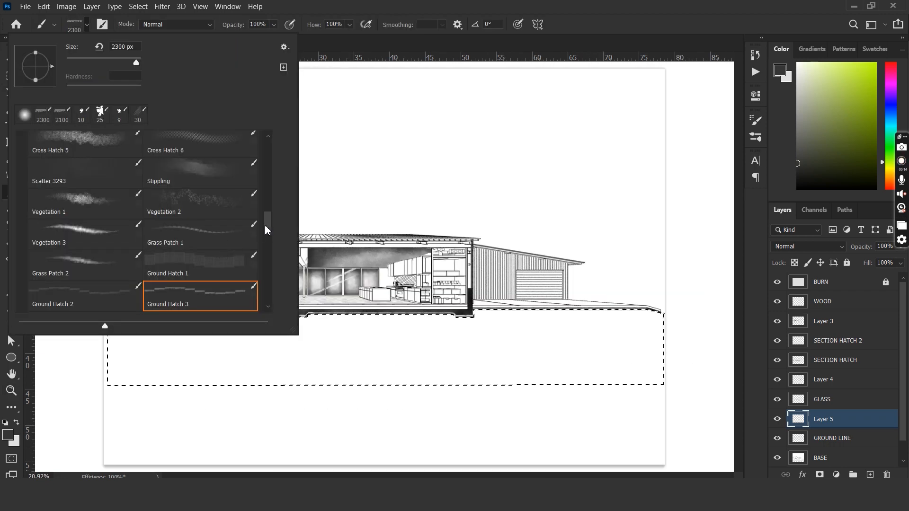
scroll(201, 259, "down", 1)
double_click(86, 294)
left_click_drag(100, 324, 663, 327)
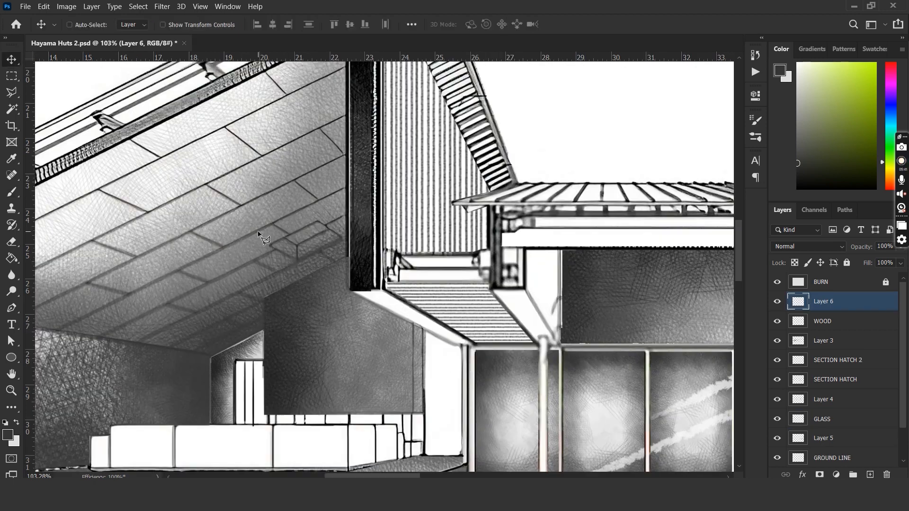
- Outline the ceiling light on Layer 6 and a light cone from it down to the sofa on Layer 7
key("l")
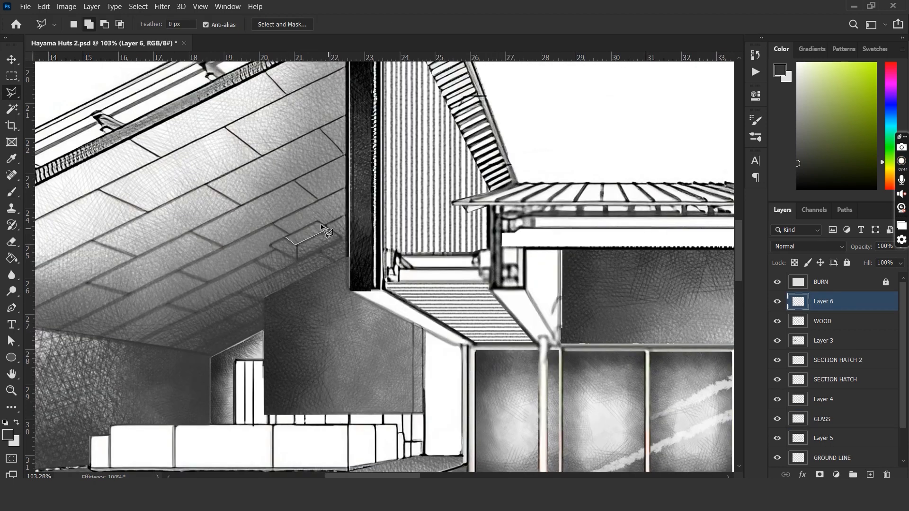
left_click(325, 229)
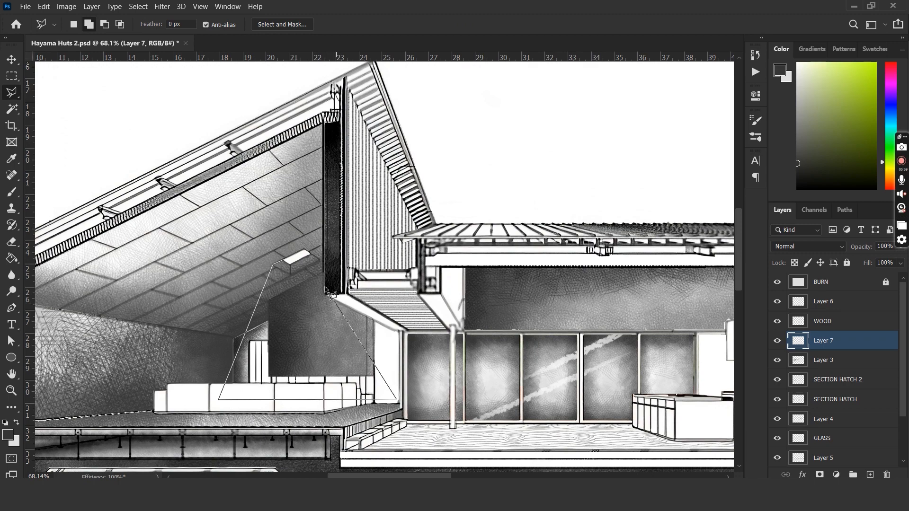
left_click(307, 251)
left_click(308, 251, "alt")
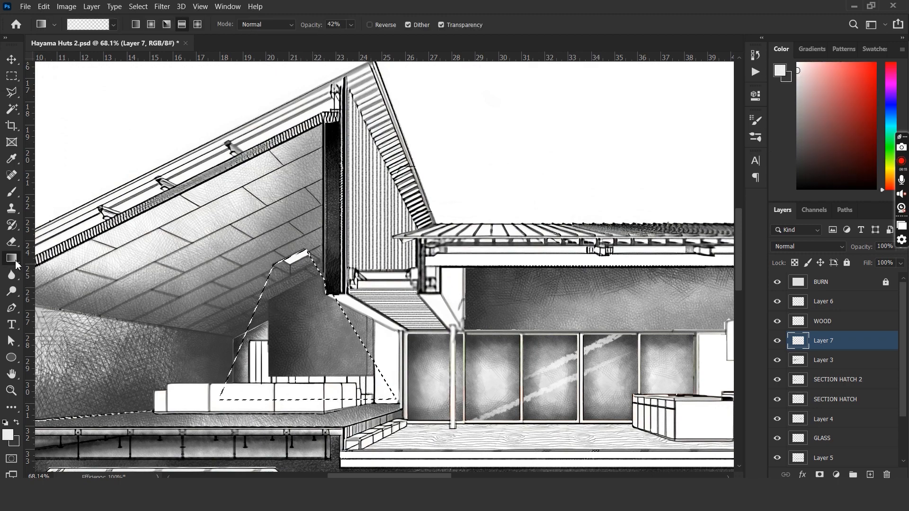
- Fill the light cone with a reflected white-to-transparent gradient at 42% opacity, running downward from the ceiling light
left_click_drag(293, 251, 313, 400)
key("w")
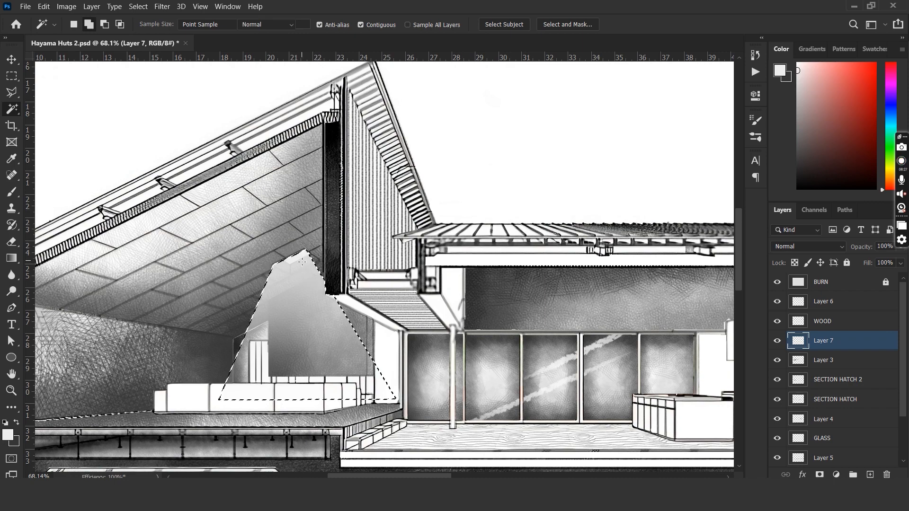
key("g")
left_click_drag(298, 258, 303, 331)
- Soften both slanted edges of the light cone with a 45 px soft eraser
scroll(213, 337, "up", 2)
key("e")
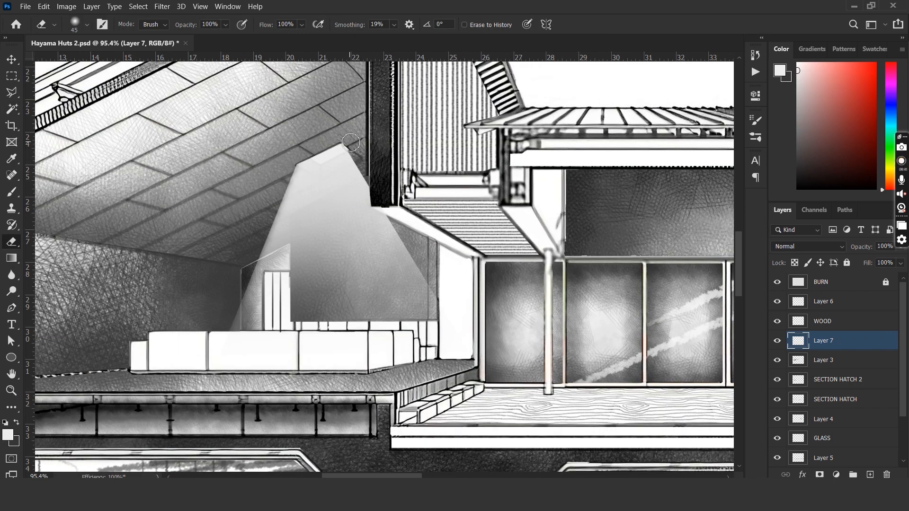
left_click_drag(429, 287, 353, 156)
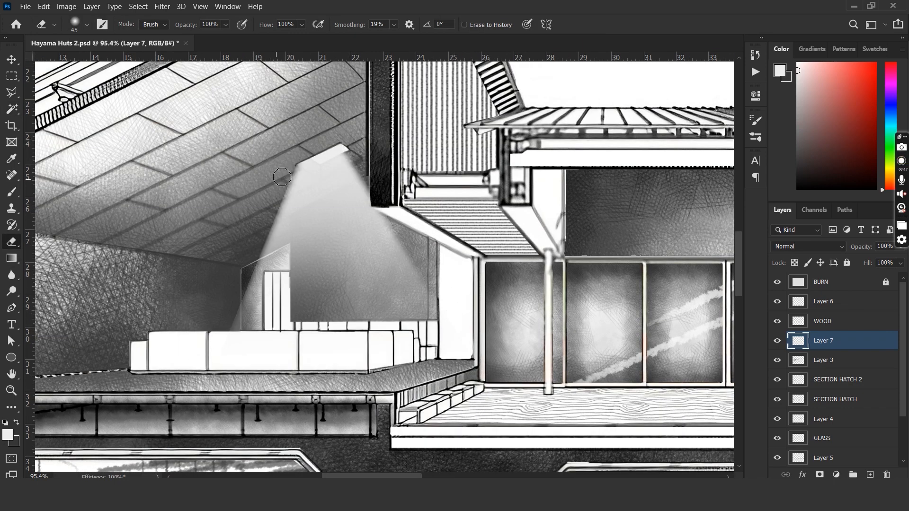
left_click_drag(295, 163, 222, 340)
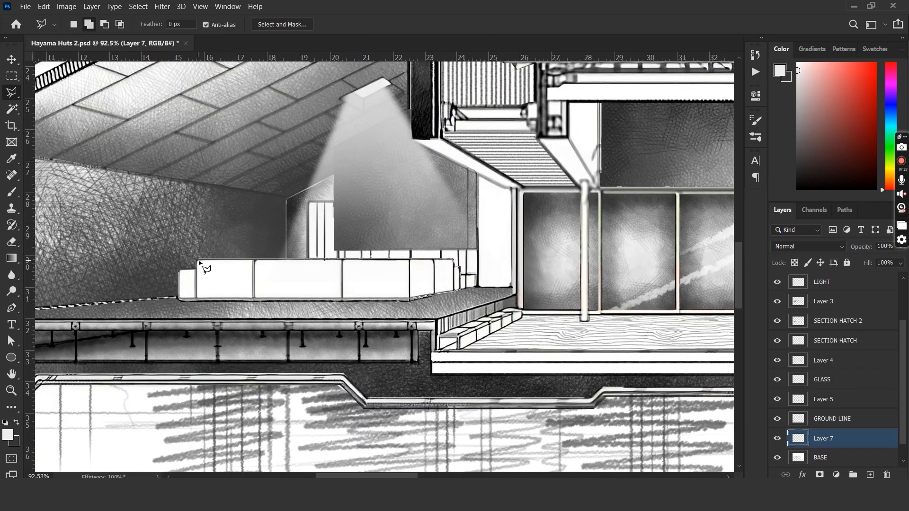
- Select the sofa on the new Layer 7 and shade it grey with a 90 px hatch brush at 85% opacity
left_click(180, 273)
key("b")
left_click(80, 25)
scroll(195, 197, "down", 3)
left_click(204, 289)
mouse_move(445, 284)
left_mouse_down()
mouse_move(189, 285)
mouse_move(441, 295)
mouse_move(286, 251)
left_mouse_up()
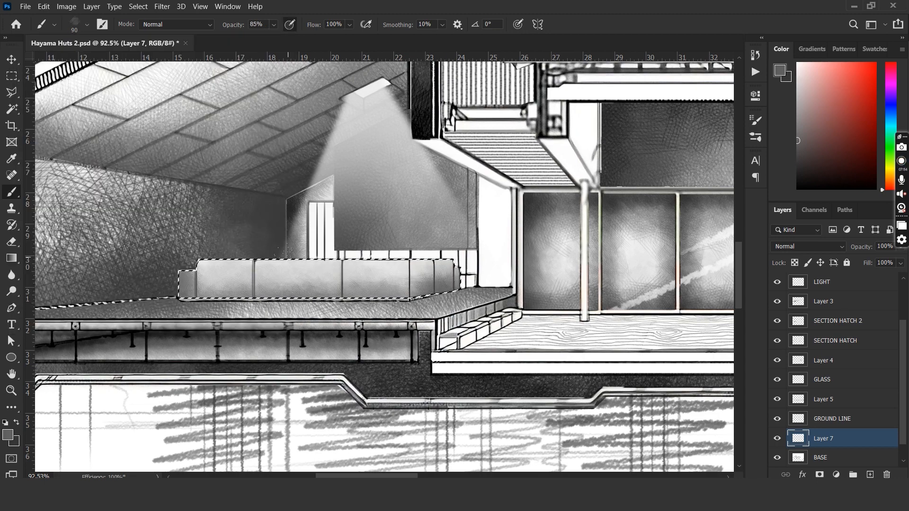
left_click_drag(206, 271, 453, 271)
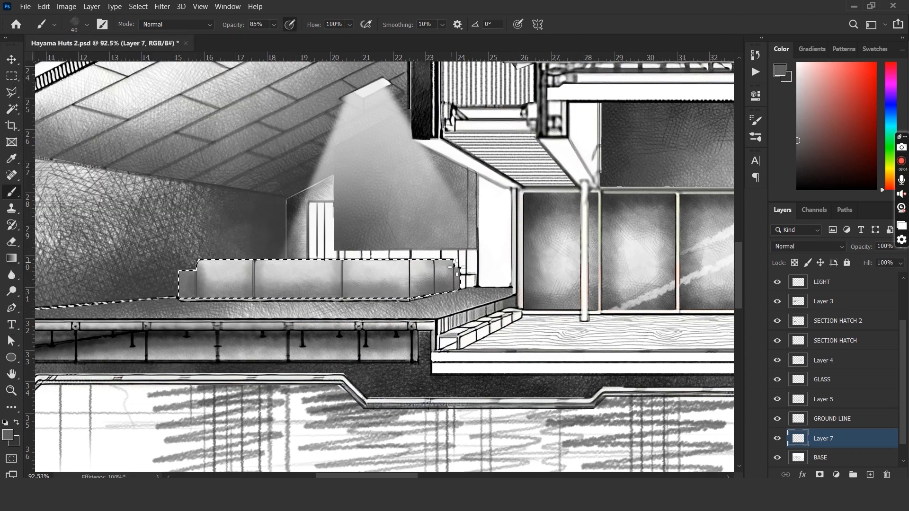
- Adjust the layer's blending mode, clear the sofa selection, and select and shade the bare surfaces behind the sofa
left_click(808, 247)
left_click(788, 229)
key("ctrl+d")
key("v")
scroll(426, 228, "up", 2)
key("l")
left_click(340, 256)
key("b")
left_click_drag(342, 196, 375, 308)
mouse_move(372, 210)
left_mouse_down()
mouse_move(360, 264)
mouse_move(260, 203)
left_mouse_up()
key("v")
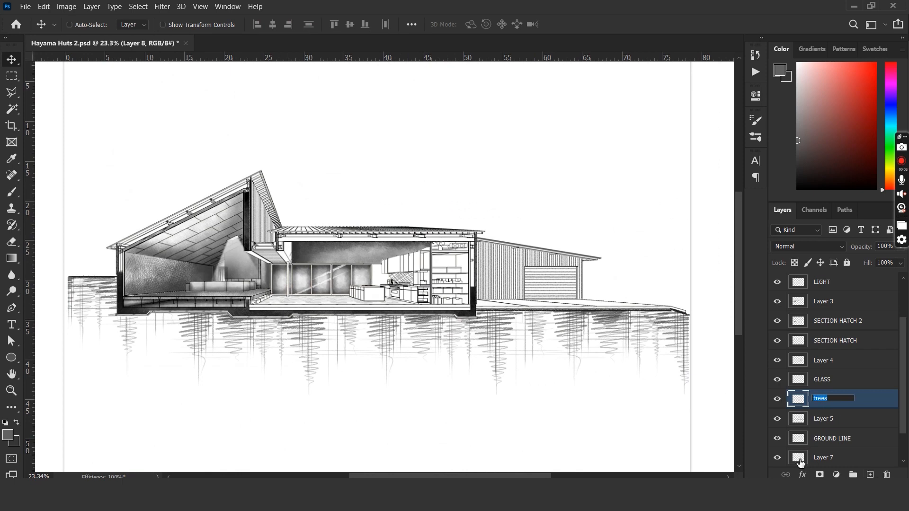
- Choose a tree brush, reduce its size, and stamp a large tree beyond the garage on the TREES layer
key("b")
left_click(86, 24)
scroll(266, 241, "down", 8)
left_click_drag(264, 236, 265, 247)
left_click(208, 253)
key("bracketleft")
key("bracketleft")
key("bracketleft")
key("bracketleft")
left_click(634, 265)
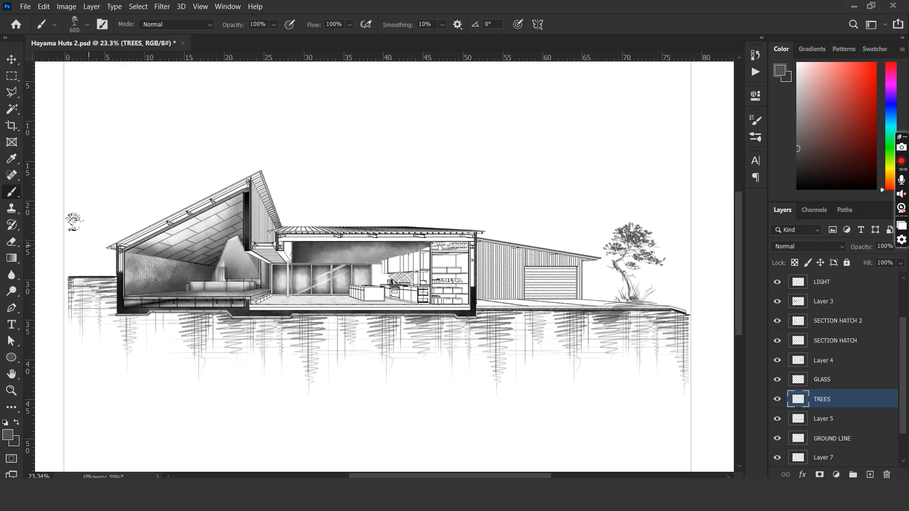
- Stamp more trees at both ends of the section with a 300 px tree brush and marquee the garage area the foliage overlaps
left_click(86, 24)
left_click(117, 255)
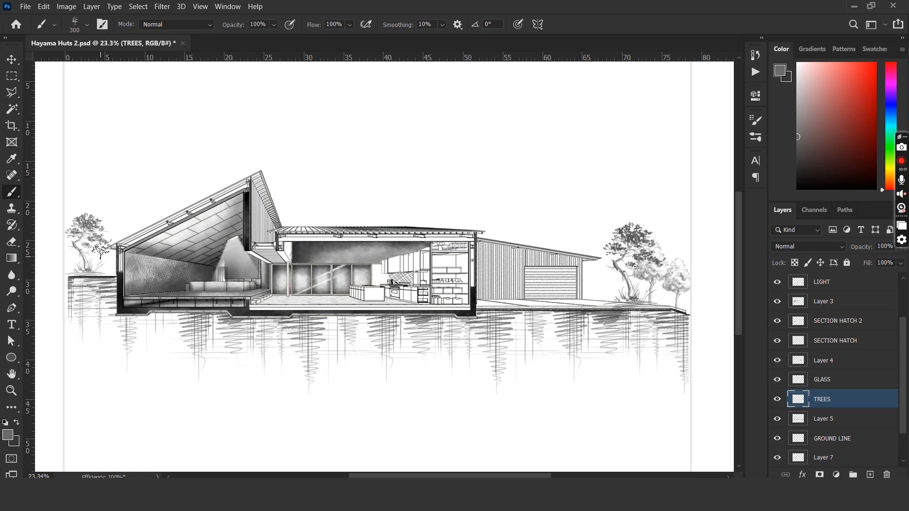
key("m")
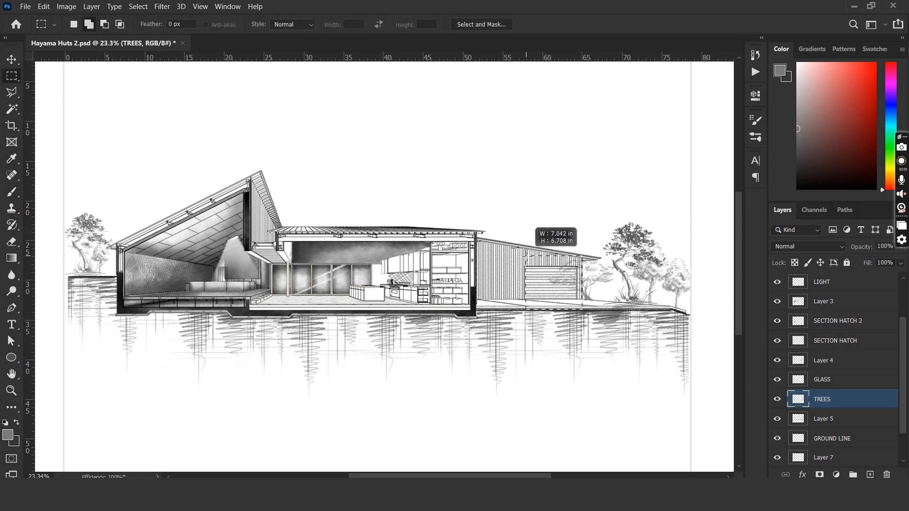
- Shade the selected pantry back wall on Layer 3 with a 90 px brush and clean the shelf items with a 30 px hard eraser
left_click(523, 186)
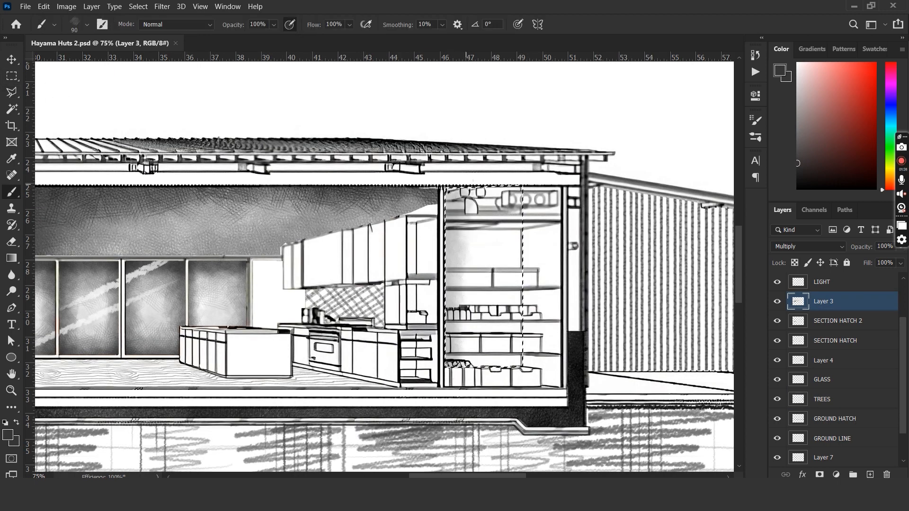
mouse_move(488, 208)
left_mouse_down()
mouse_move(474, 303)
mouse_move(530, 364)
left_mouse_up()
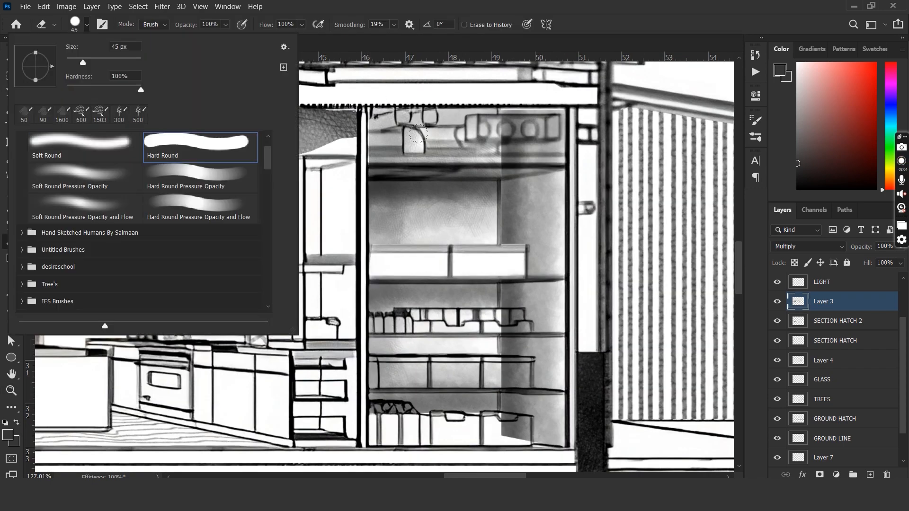
key("Escape")
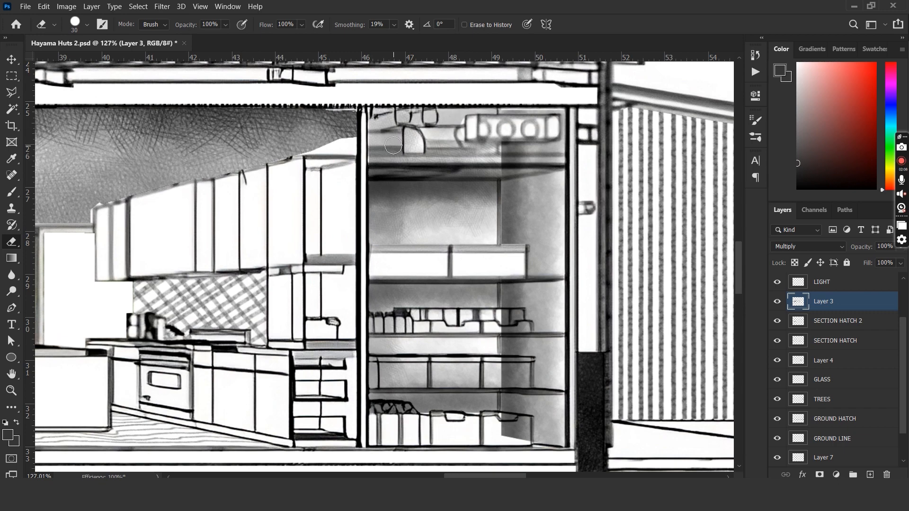
mouse_move(469, 326)
left_mouse_down()
mouse_move(526, 379)
mouse_move(522, 424)
left_mouse_up()
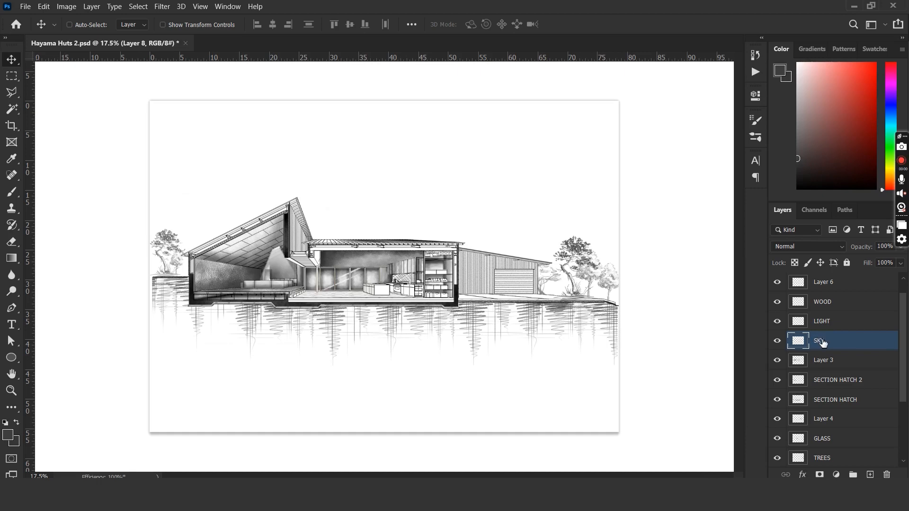
- Paint diagonal hatching above the building on the SKY layer with the Sky Hatch 1 brush in dark grey
key("b")
right_click(187, 264)
left_click(186, 274)
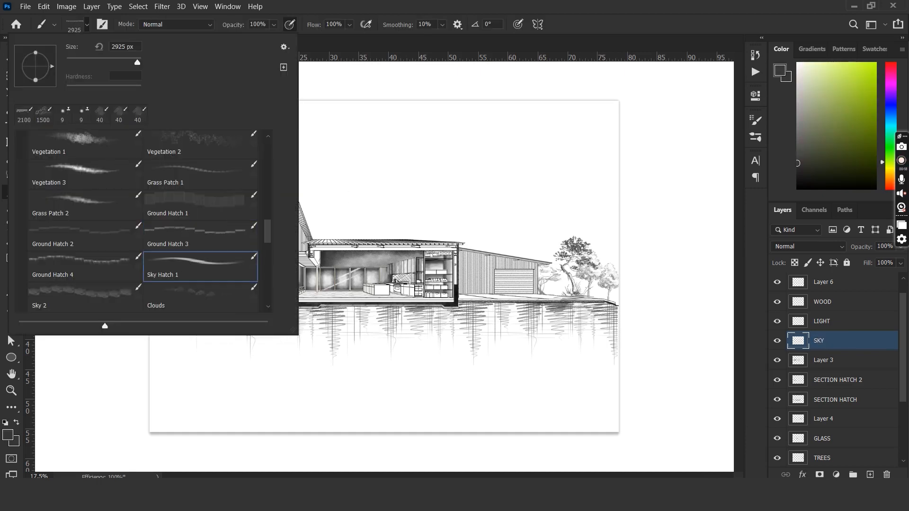
left_click(798, 155)
left_click_drag(415, 133, 402, 324)
- Fade the outer edges of the sky hatching with a 900 px soft eraser
key("e")
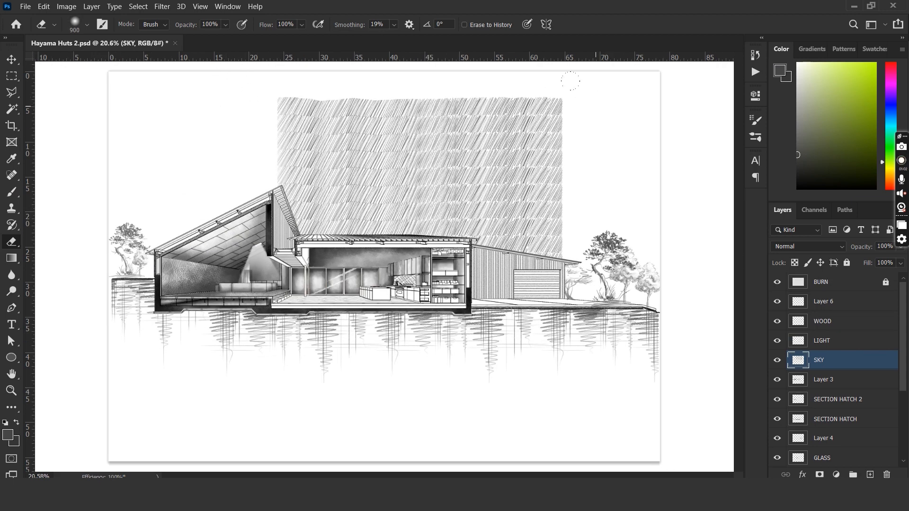
left_click_drag(552, 251, 284, 106)
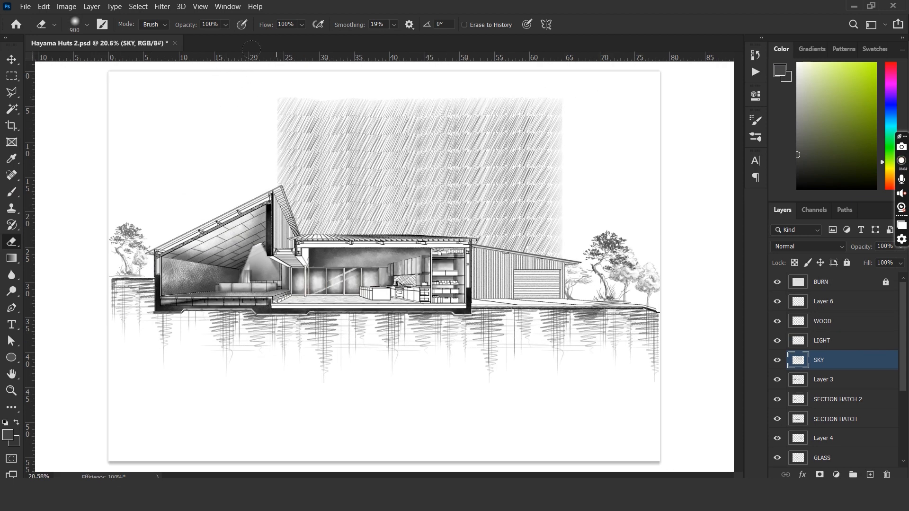
key("v")
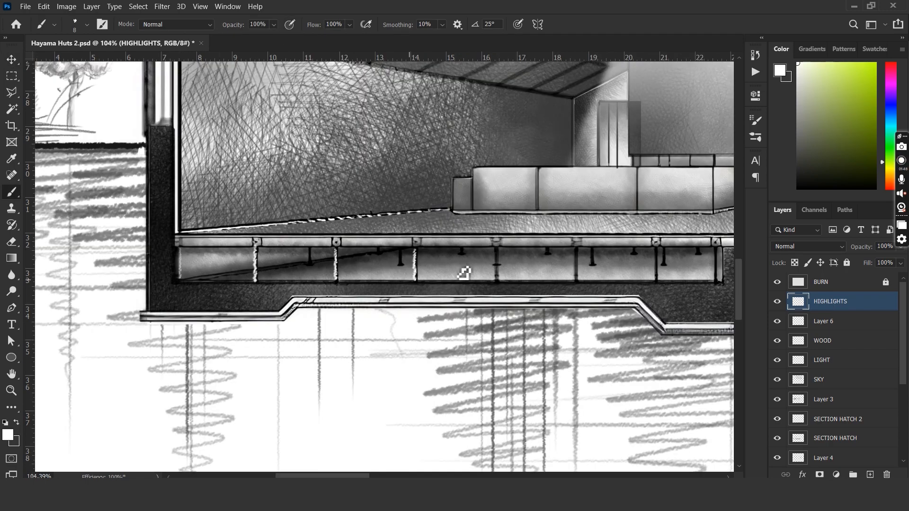
- Paint white highlights on the underfloor supports with an 8 px pencil brush on the HIGHLIGHTS layer
left_click_drag(526, 266, 380, 246)
key("ctrl+0")
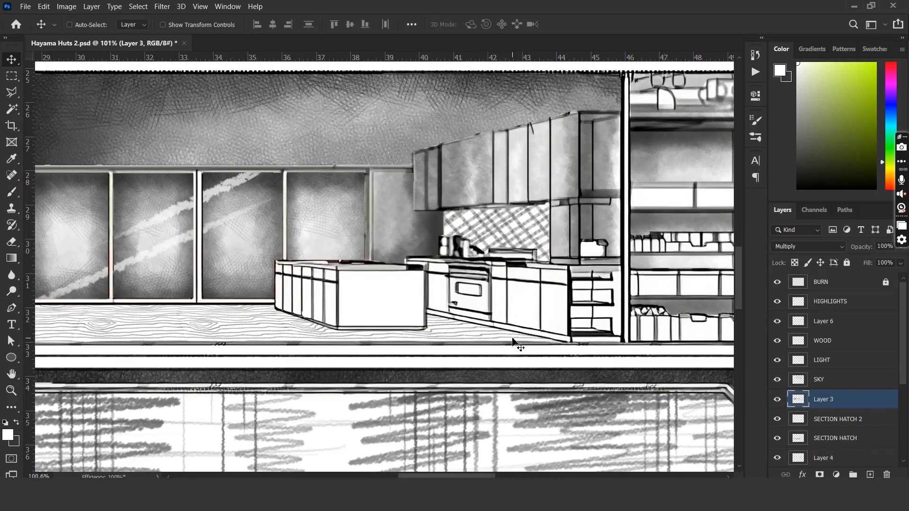
- Select and shade the kitchen island's faces on Layer 3 with a 50 px hatch brush, and undo the last two actions
key("l")
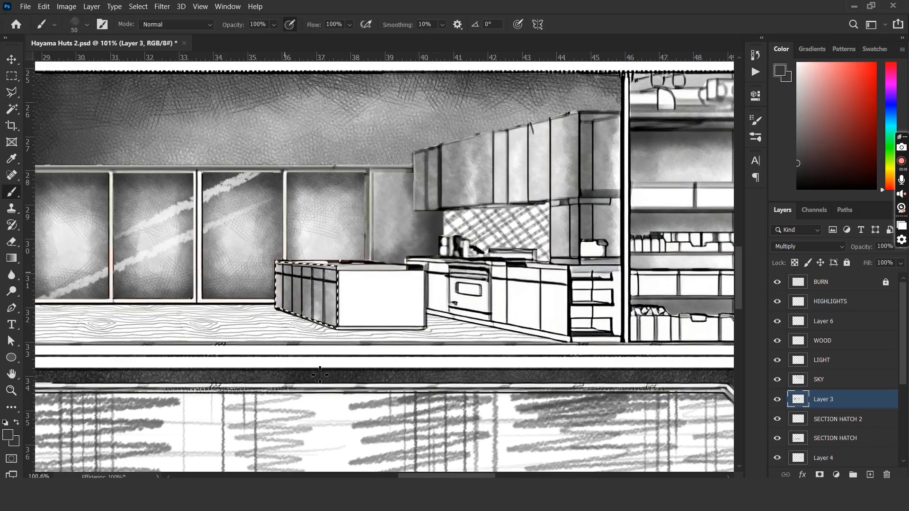
key("b")
mouse_move(360, 303)
left_mouse_down()
mouse_move(405, 290)
mouse_move(412, 303)
left_mouse_up()
key("ctrl+z")
key("ctrl+z")
key("ctrl+d")
- Select the lower kitchen cabinets around the oven and shade their fronts with the hatch brush
key("l")
left_click(569, 266)
key("b")
left_click_drag(559, 303, 455, 285)
key("ctrl+d")
- Select the open shelf unit at the end of the kitchen counter and shade its interior
key("l")
left_click(625, 261)
key("b")
left_click_drag(592, 331, 582, 286)
key("ctrl+d")
- Outline the remaining unshaded counter surface between the kitchen island and the oven
key("l")
scroll(527, 310, "up", 2)
left_click(412, 264)
left_click(453, 285)
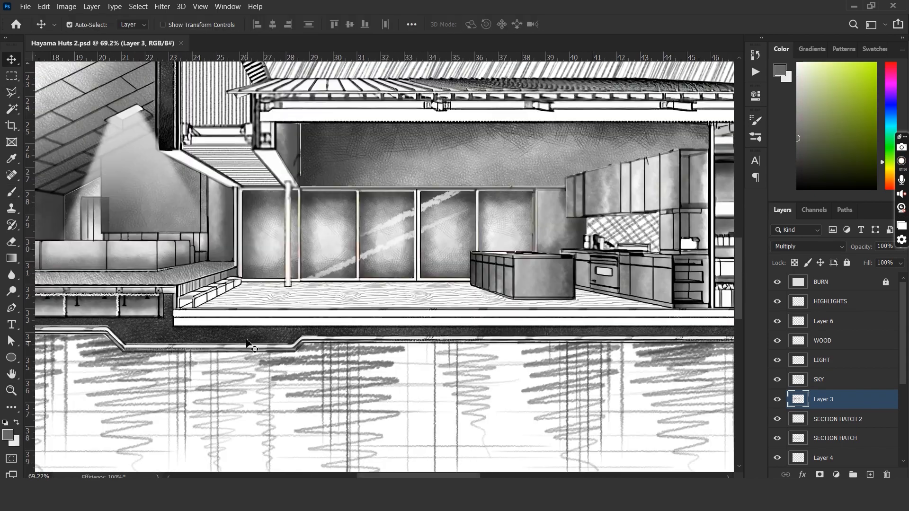
- Select the lower floor slab strip on the SECTION HATCH layer and fill it with an 80 px cross-hatch brush
left_click(250, 342)
key("l")
scroll(172, 314, "up", 3)
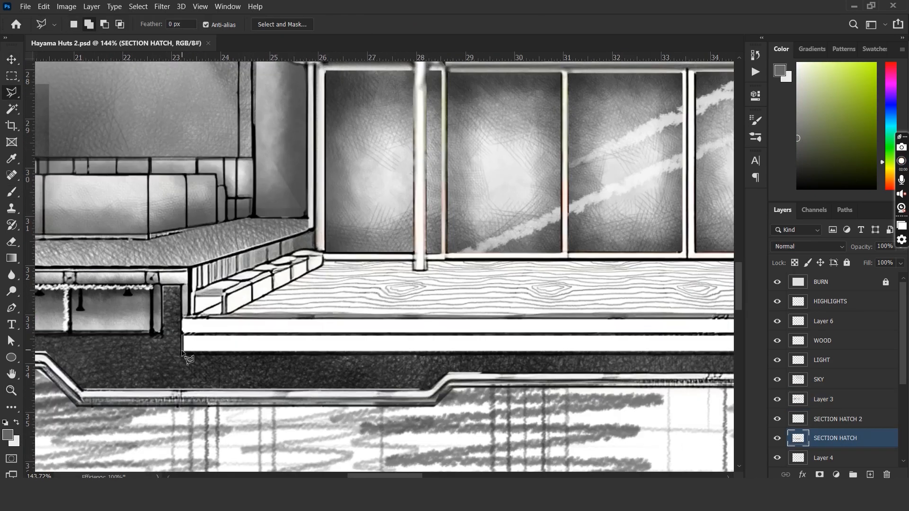
scroll(185, 355, "right", 10)
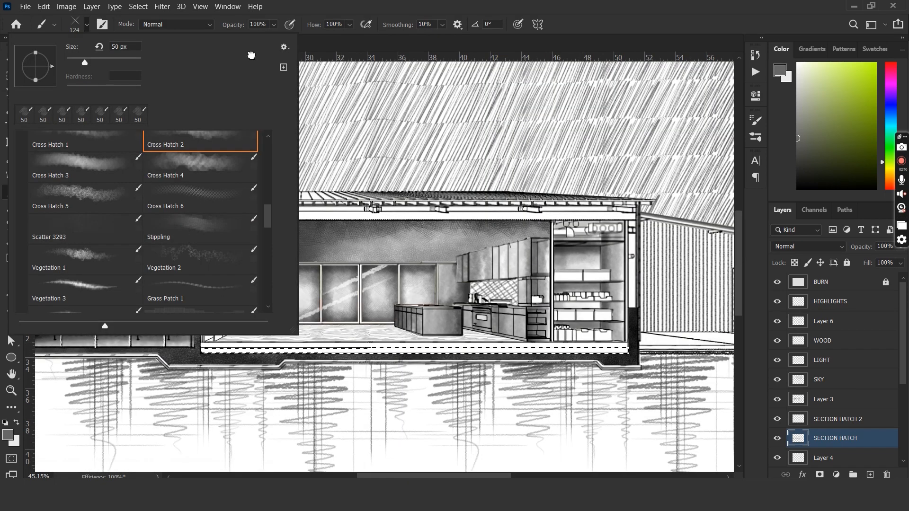
left_click(312, 135, "alt")
mouse_move(132, 327)
left_mouse_down()
mouse_move(729, 324)
mouse_move(732, 307)
left_mouse_up()
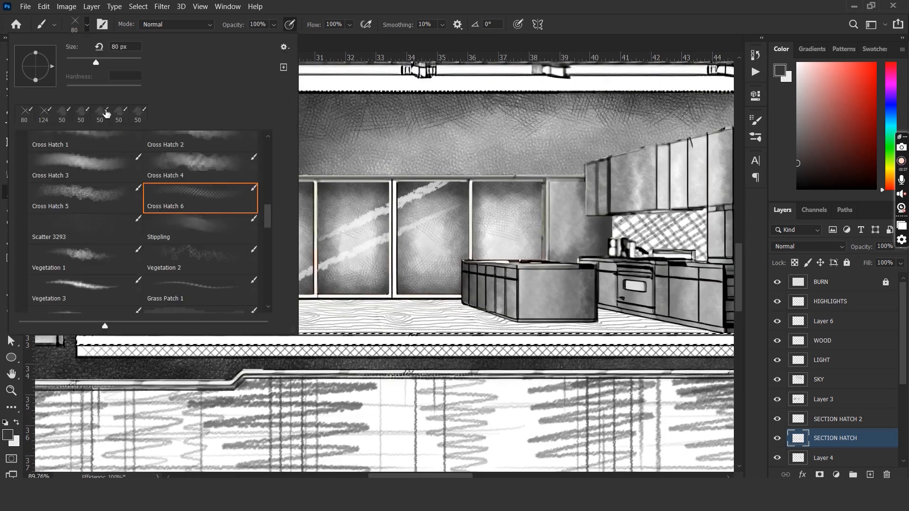
- Texture the upper strip of the floor slab with a speckled brush pattern on the SECTION HATCH layer
scroll(174, 271, "down", 1)
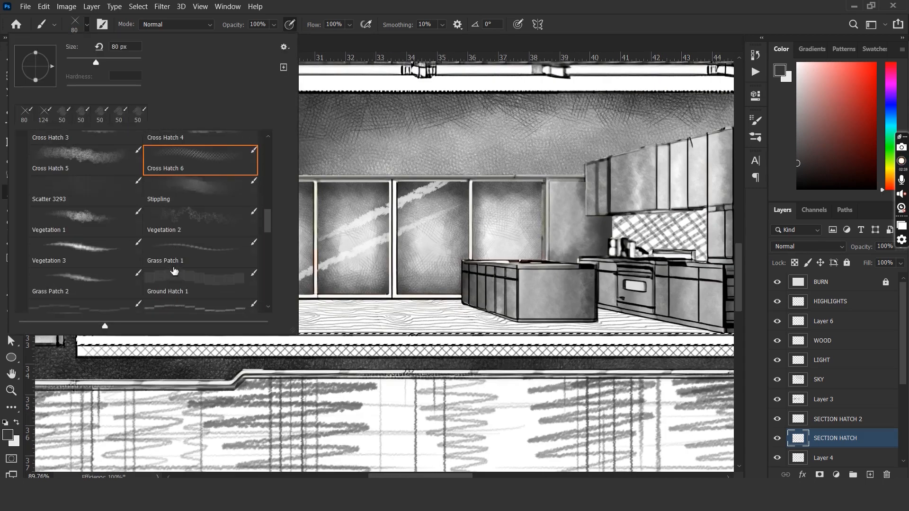
key("Escape")
key("z")
left_click_drag(205, 373, 194, 373)
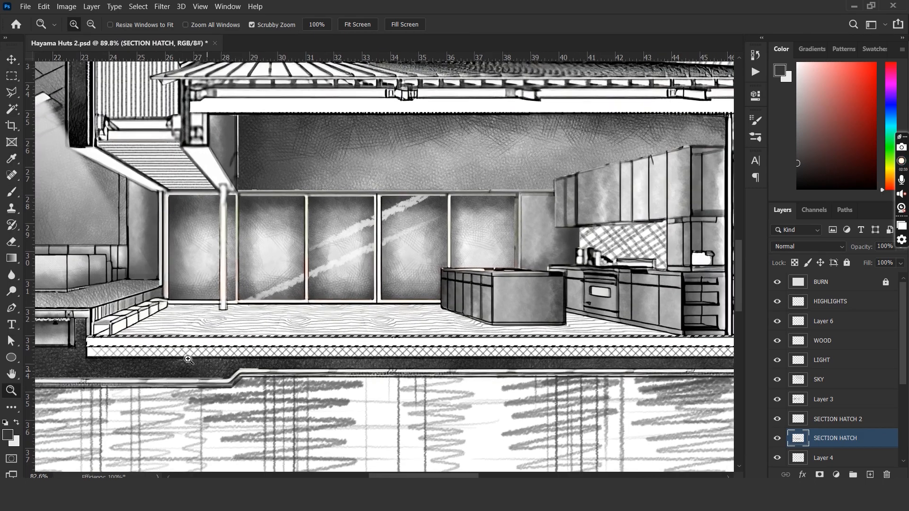
key("b")
scroll(384, 265, "right", 5)
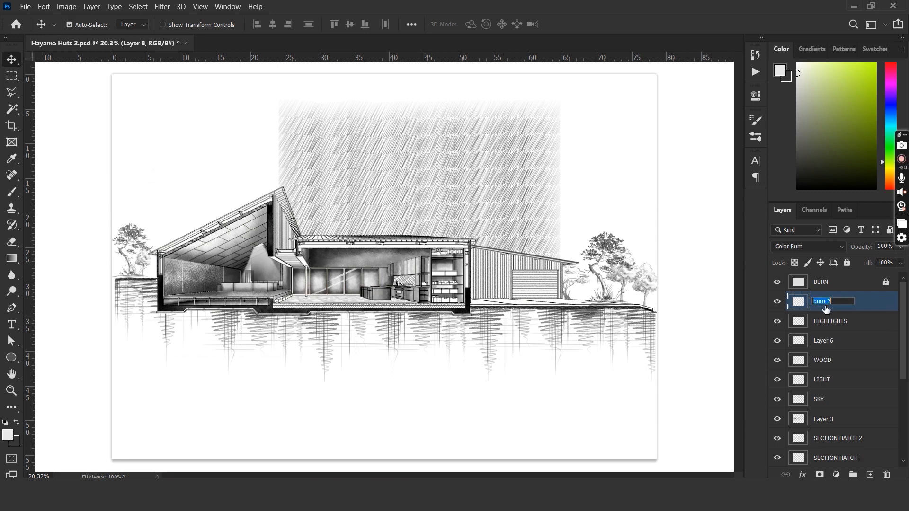
- Name the Color Burn layer BURN 2 and add a Normal layer named EXTENSION LINES above HIGHLIGHTS
left_click_drag(835, 354, 828, 327)
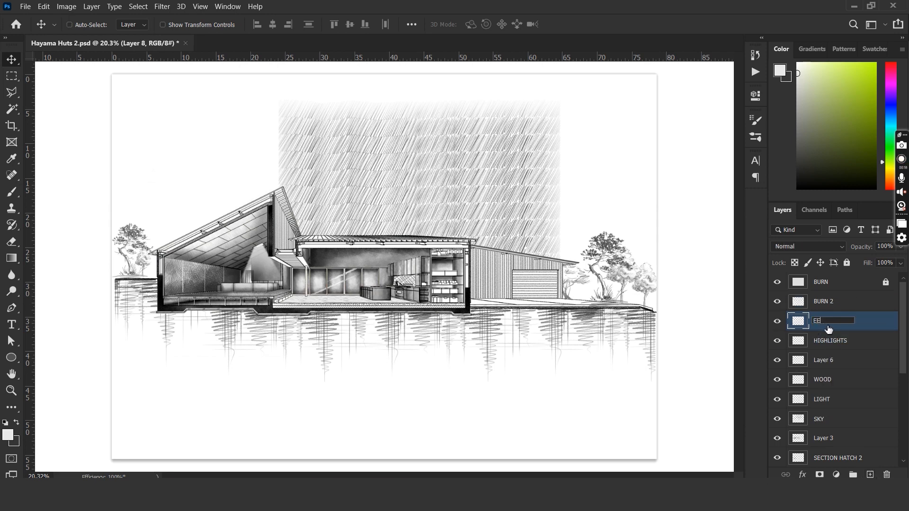
type("LINES")
key("Return")
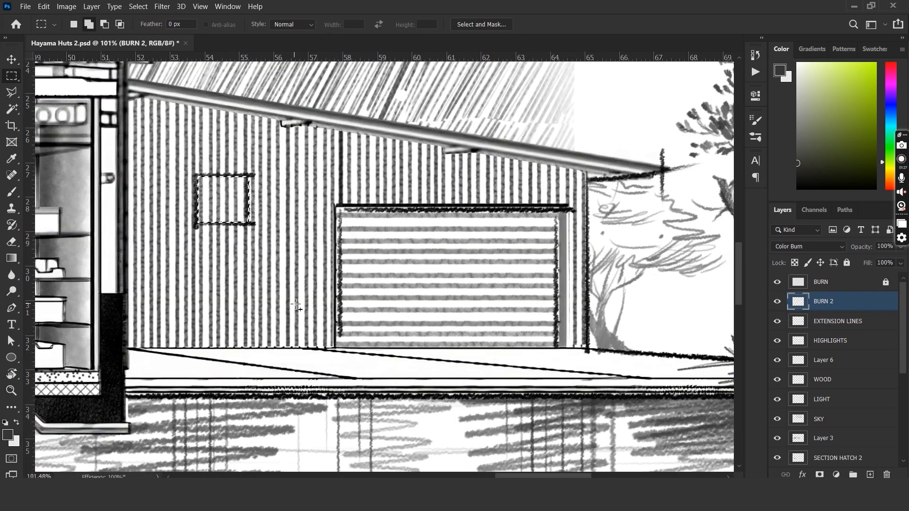
- Clear the hatching inside the corrugated wall's small window, and draw overshooting extension lines at the section's outer corners on the EXTENSION LINES layer
right_click(264, 229, "ctrl")
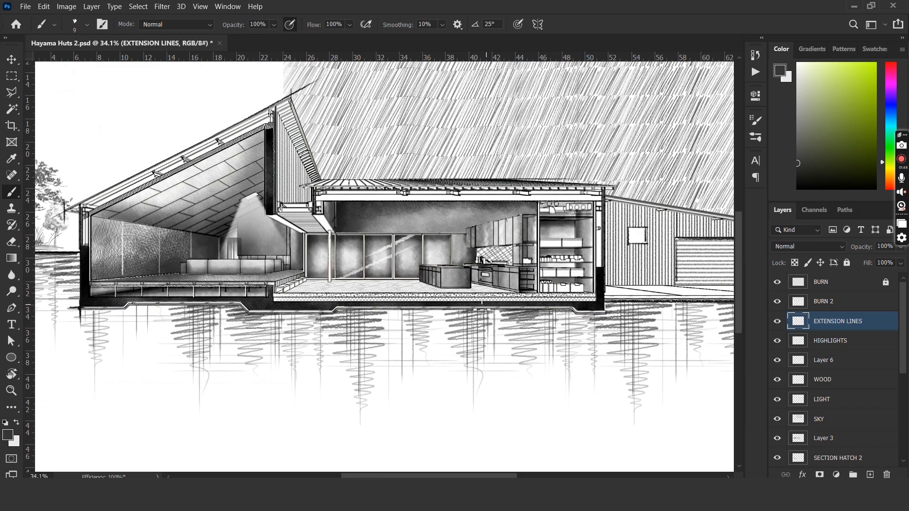
left_click_drag(482, 310, 233, 279)
left_click_drag(356, 269, 357, 292)
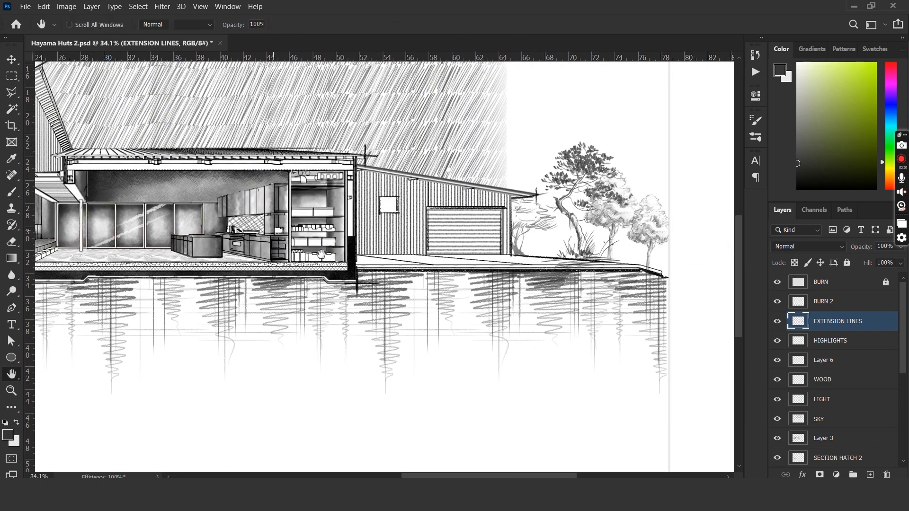
left_click_drag(236, 213, 547, 287)
scroll(518, 288, "up", 5)
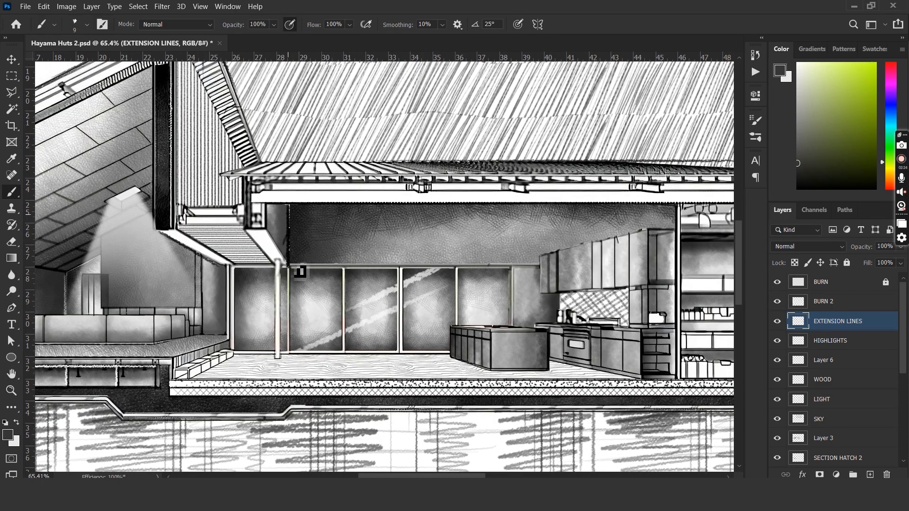
key("z")
key("ctrl+0")
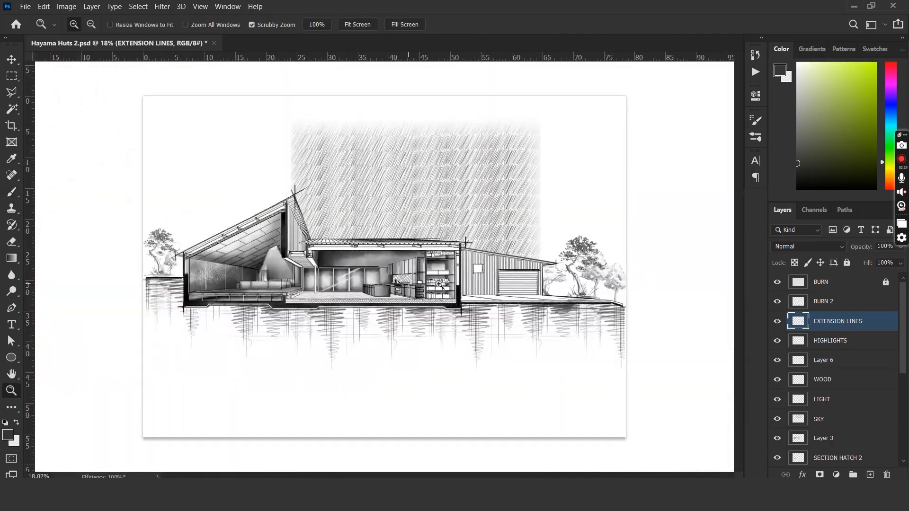